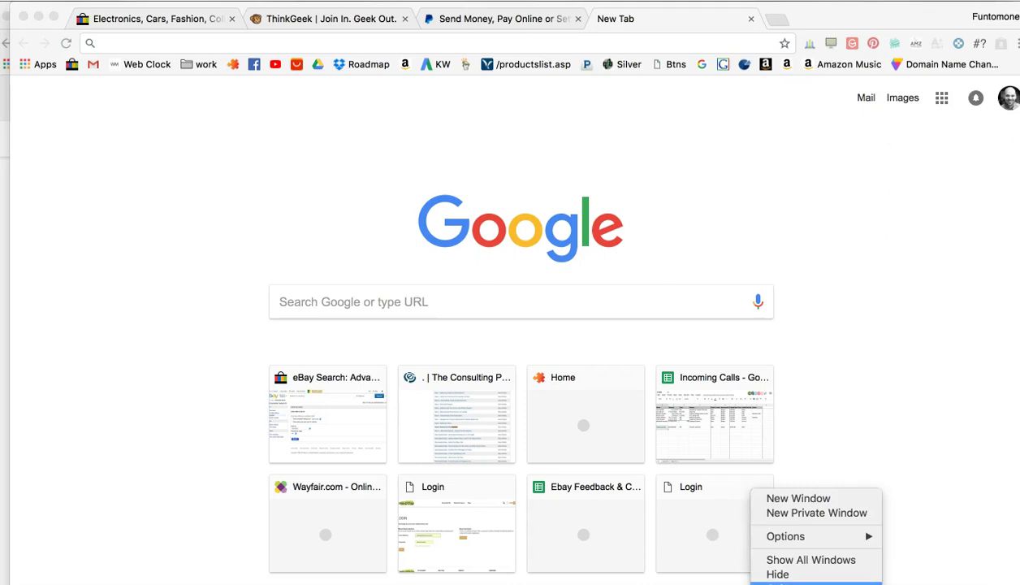
Switch to the open PayPal home page and place the cursor in its web address.
click(816, 583)
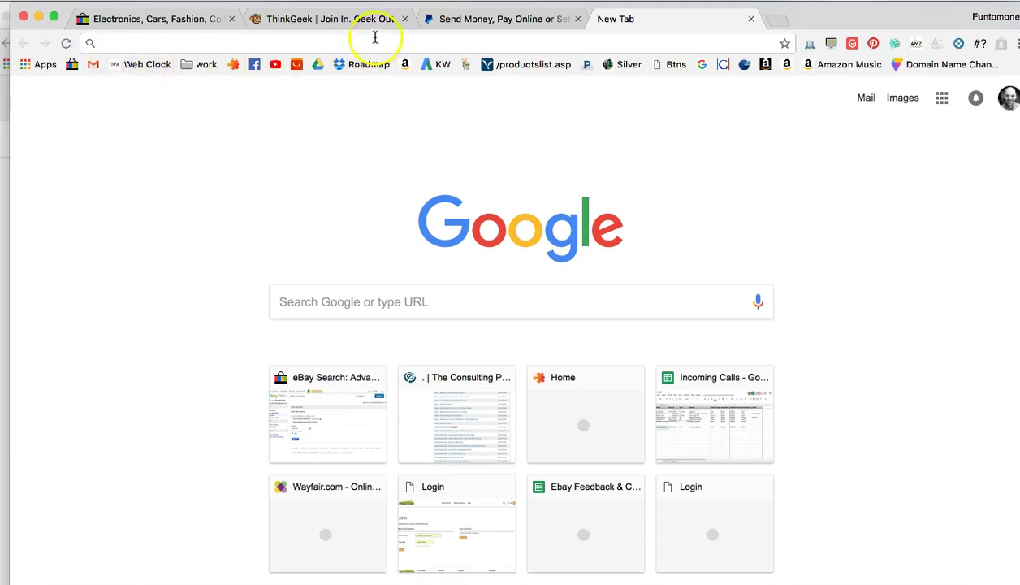
click(119, 42)
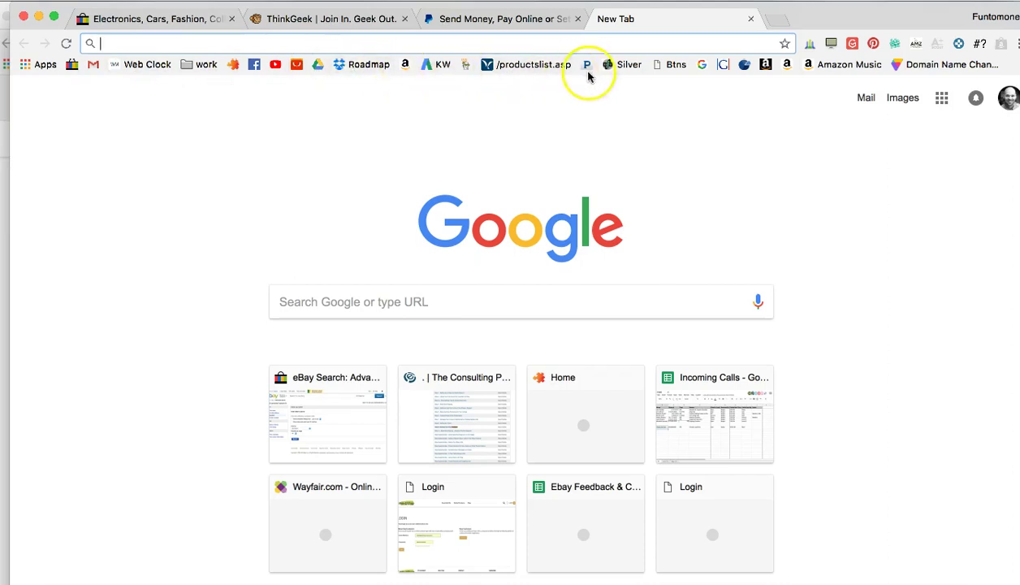
click(463, 21)
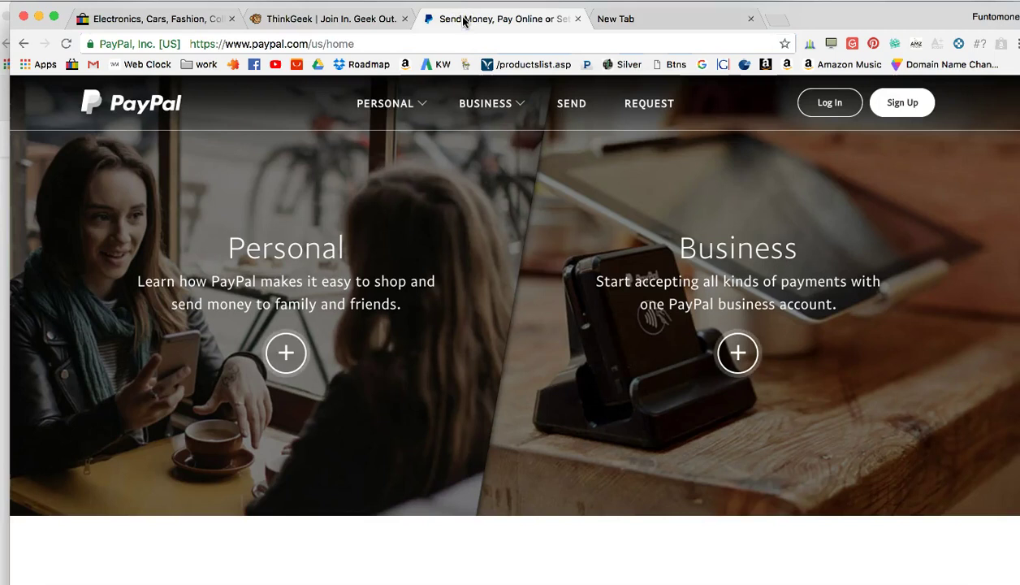
click(271, 45)
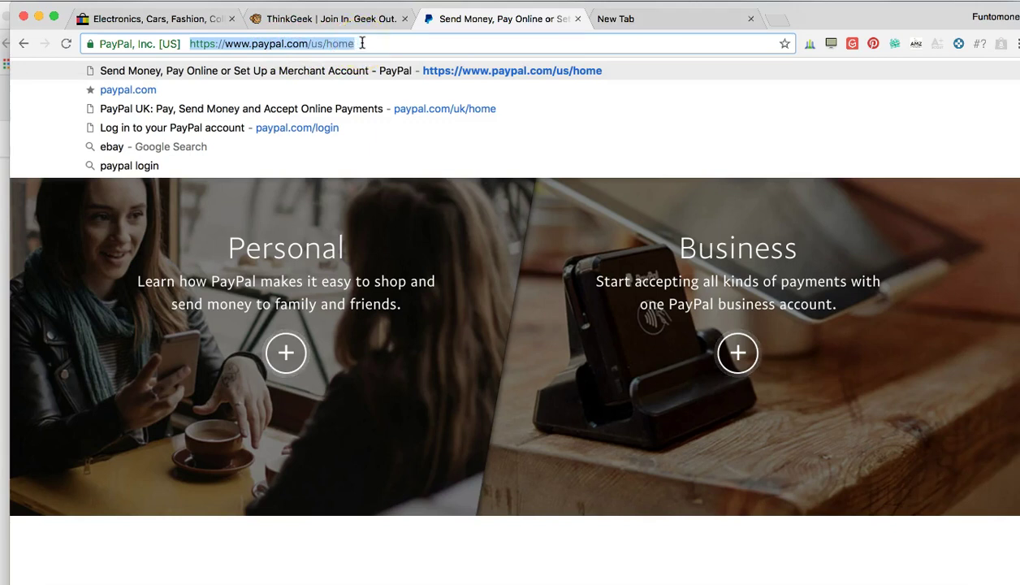
click(362, 43)
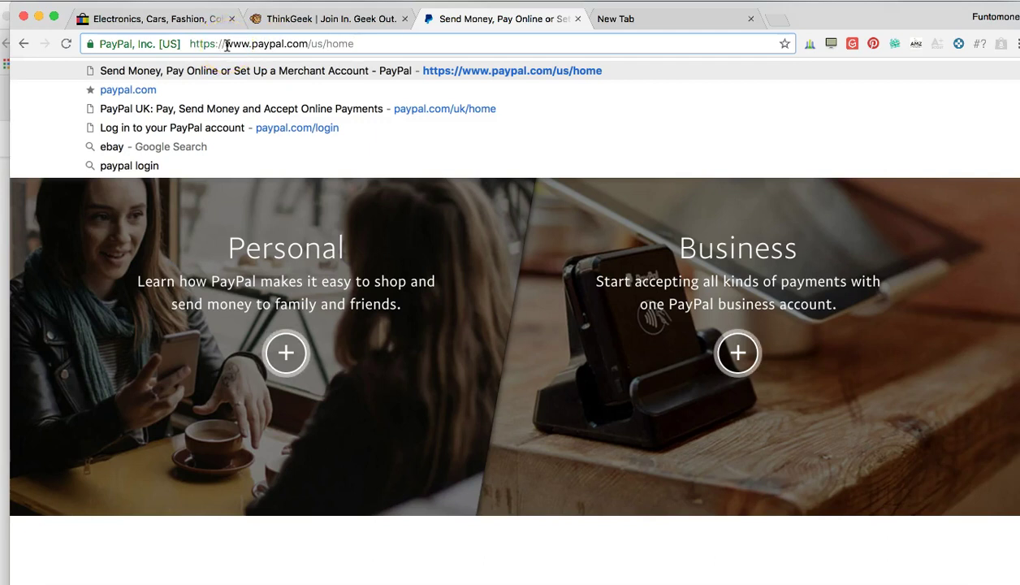
drag(173, 43, 227, 44)
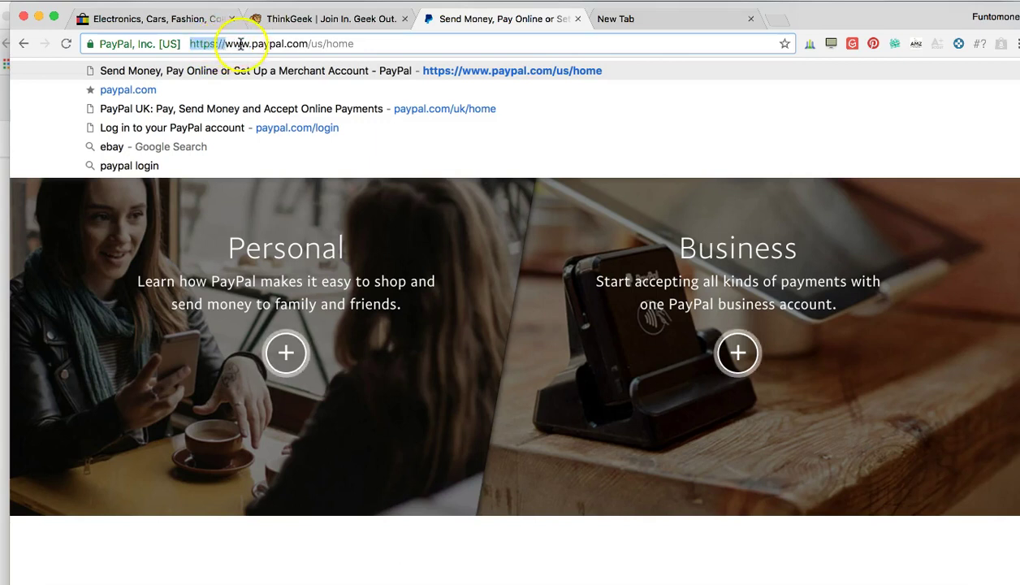
drag(237, 45, 214, 44)
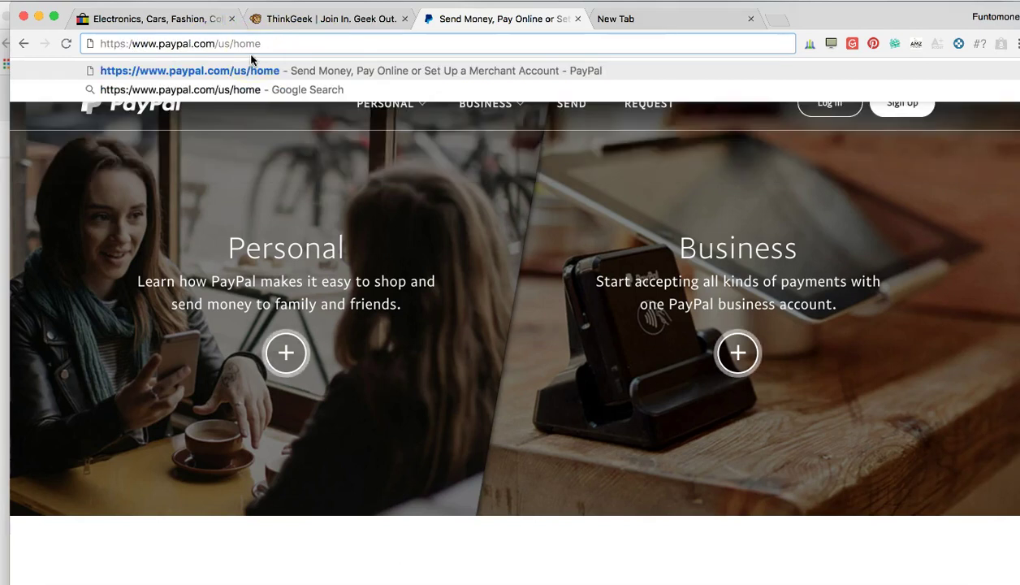
key(Return)
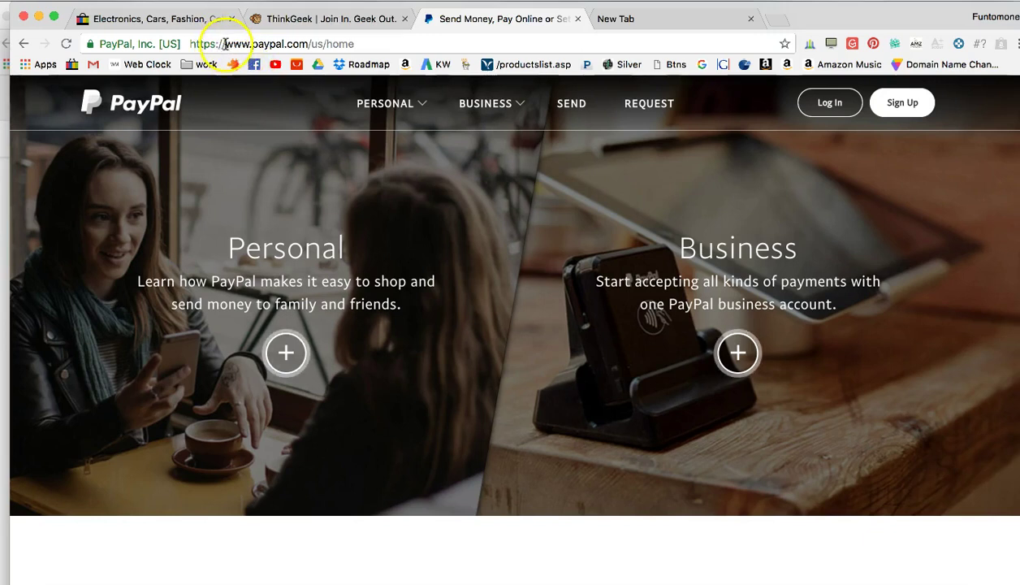
Shorten the PayPal address to paypal.com, insert a space before "com", and submit it as "paypal. com".
click(226, 45)
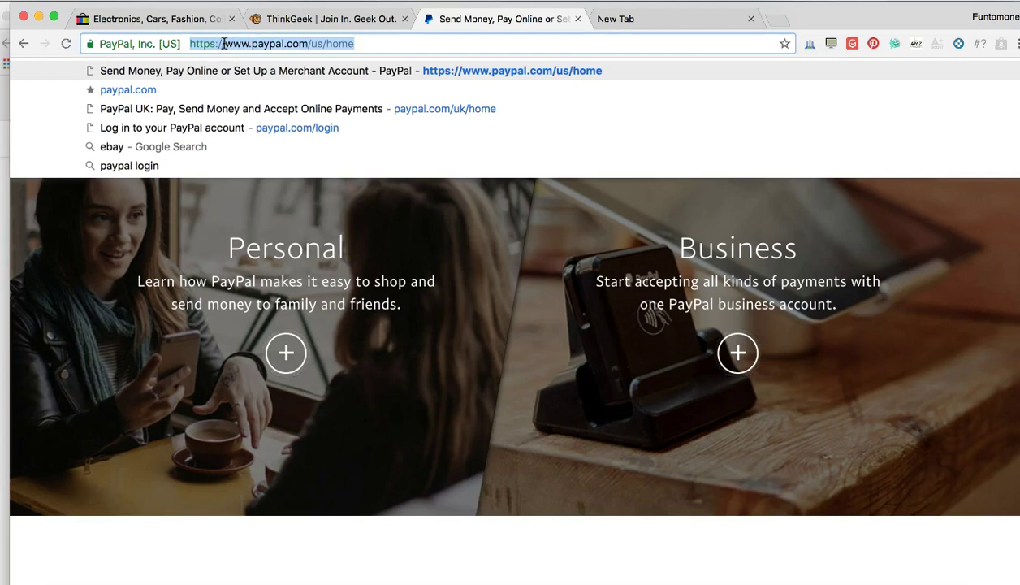
click(221, 44)
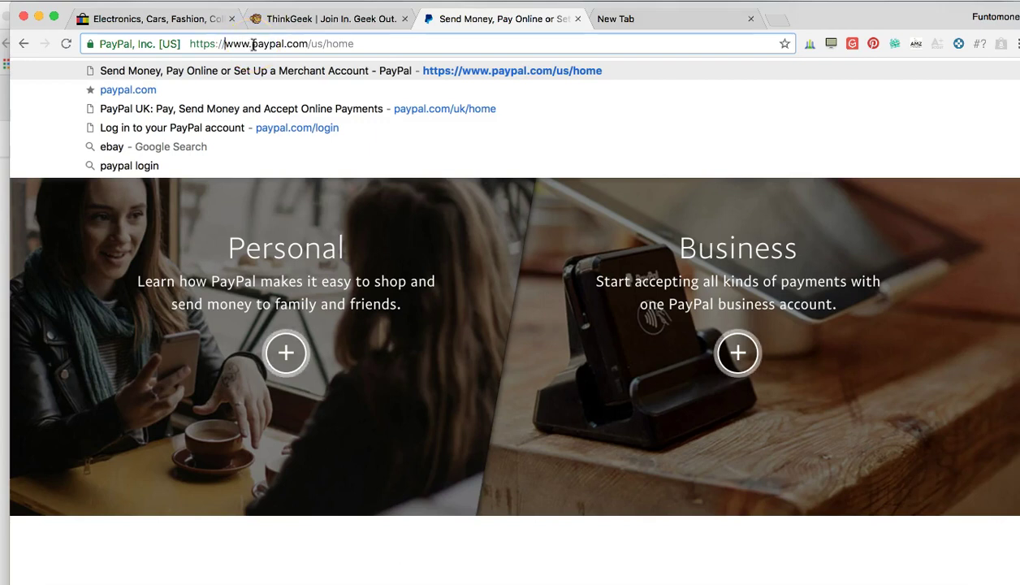
drag(252, 43, 197, 42)
key(BackSpace)
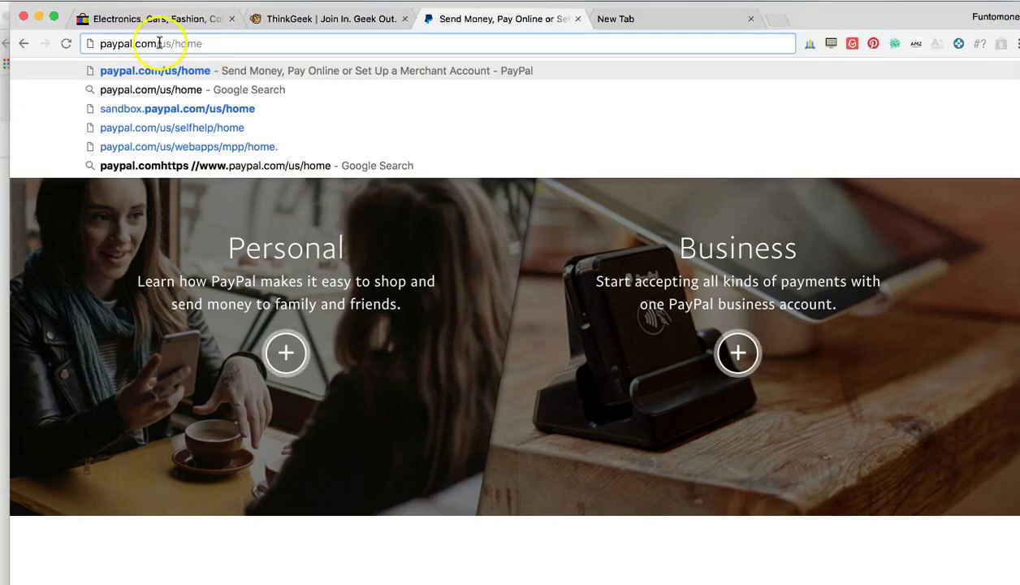
drag(155, 44, 216, 43)
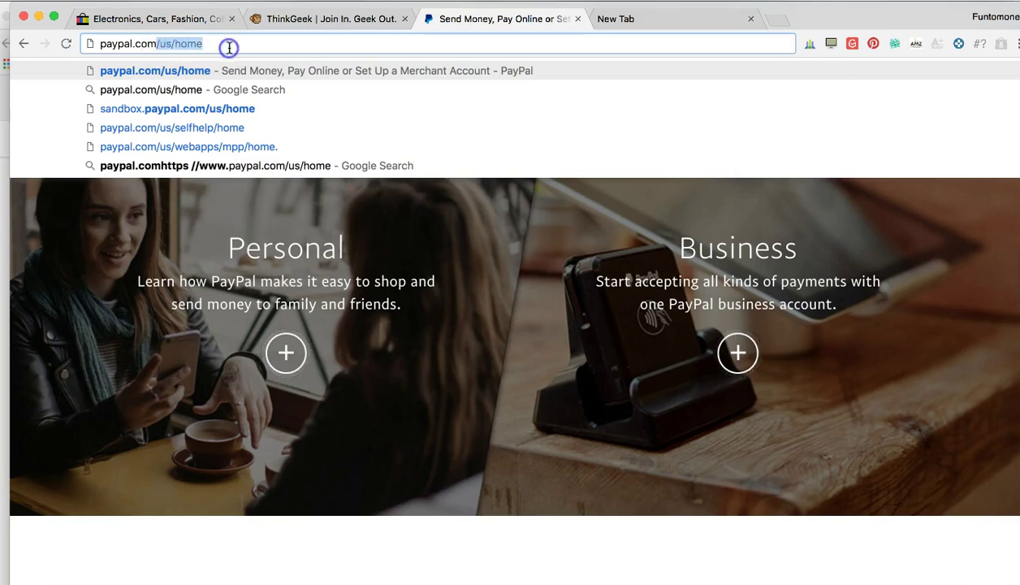
key(BackSpace)
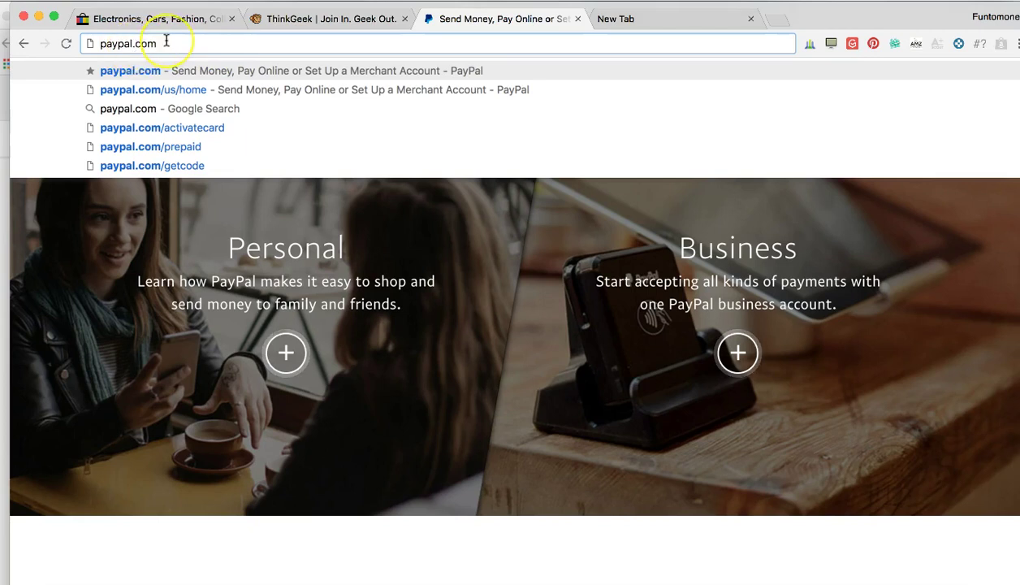
click(134, 43)
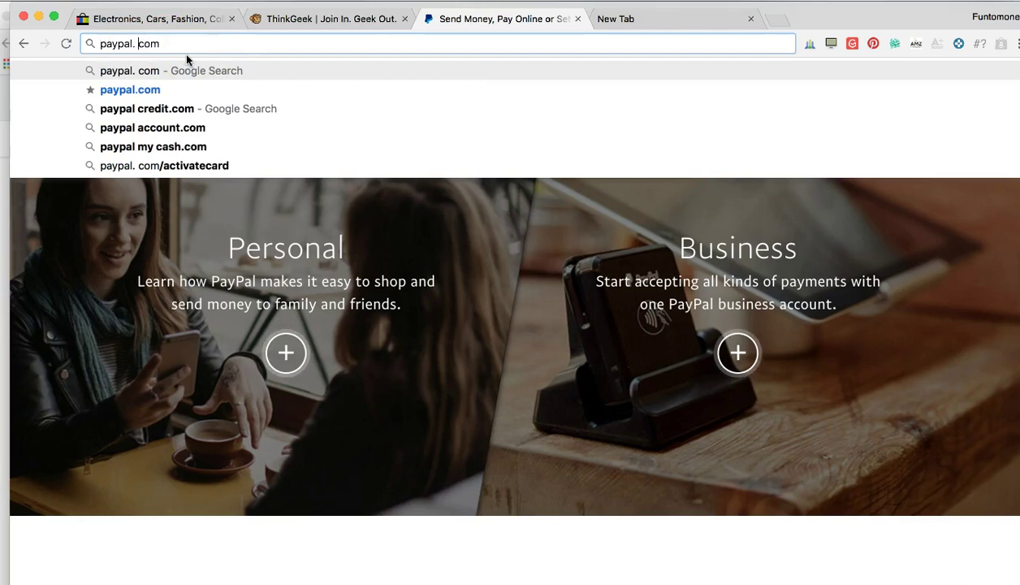
key(Return)
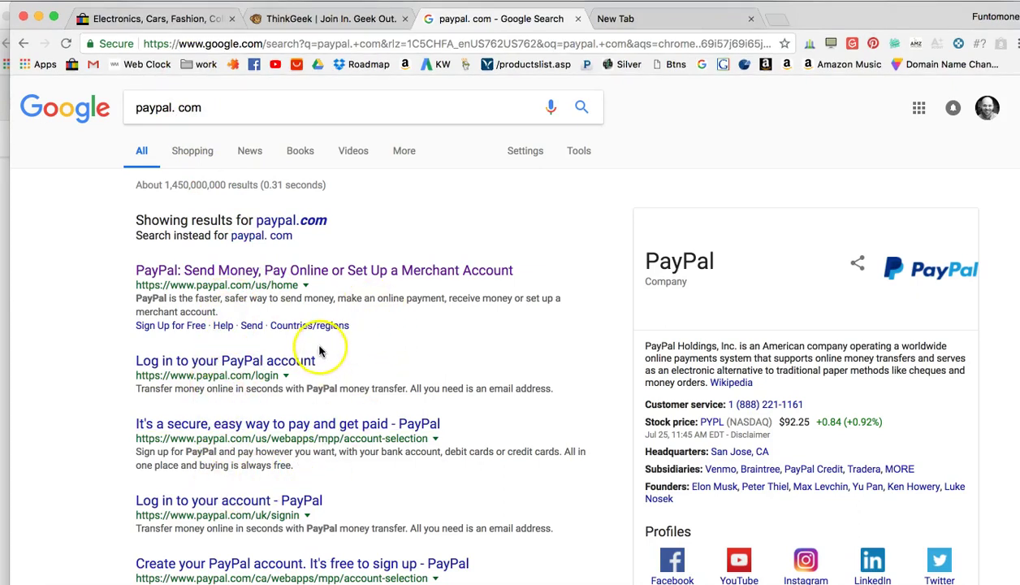
Replace the search results address with paypal.com and load the PayPal home page.
click(260, 41)
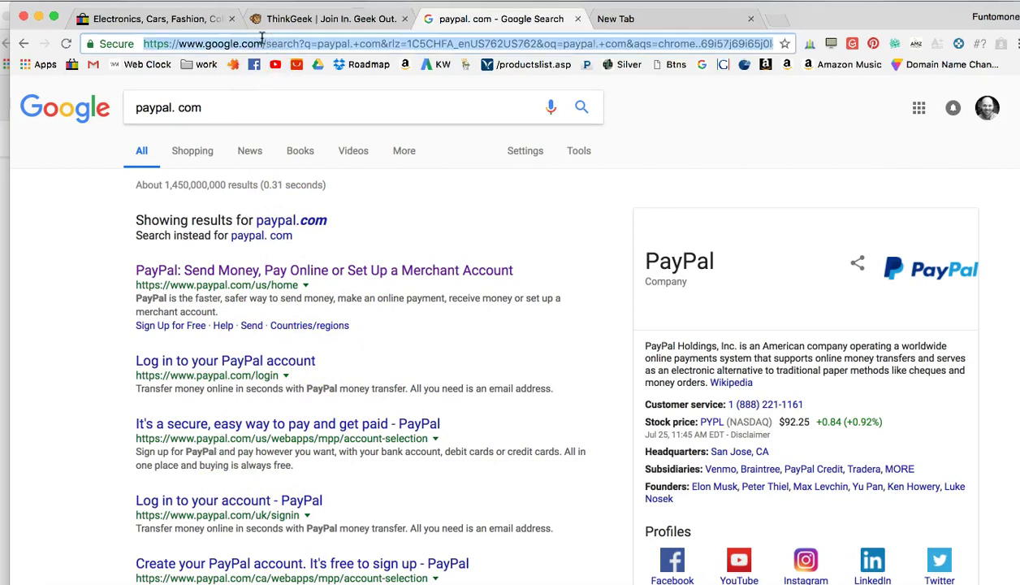
text(p)
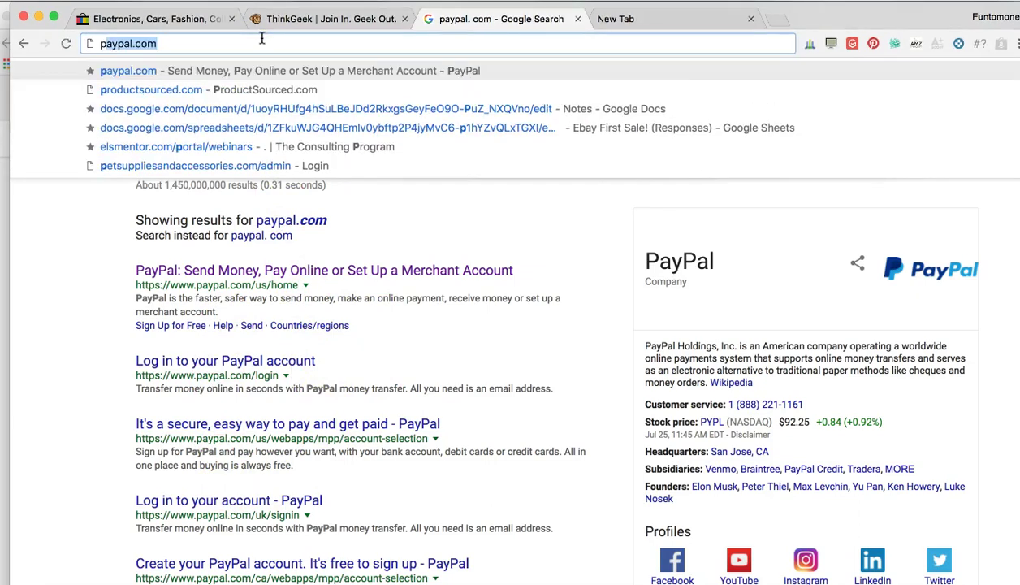
text(ay)
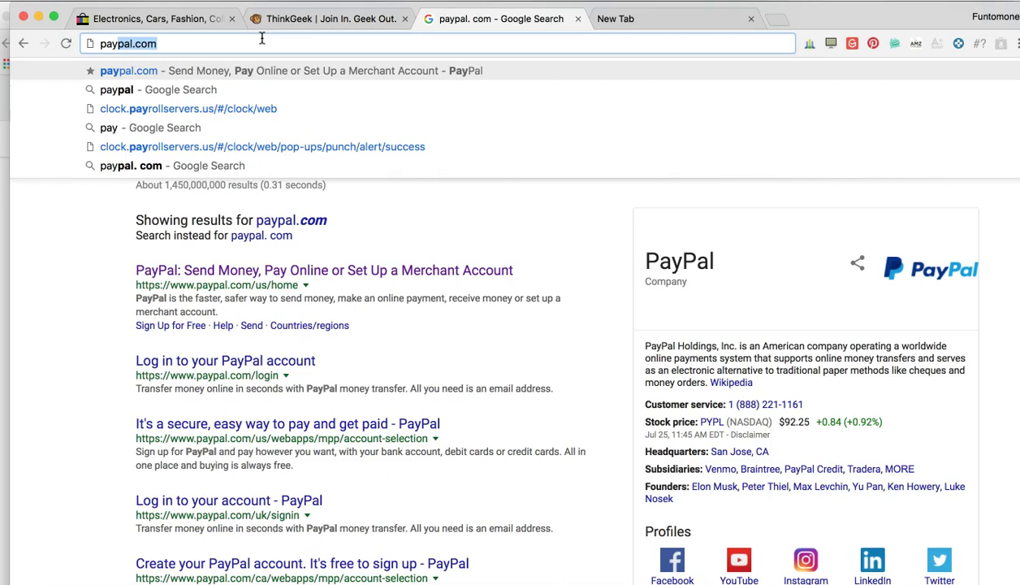
key(Return)
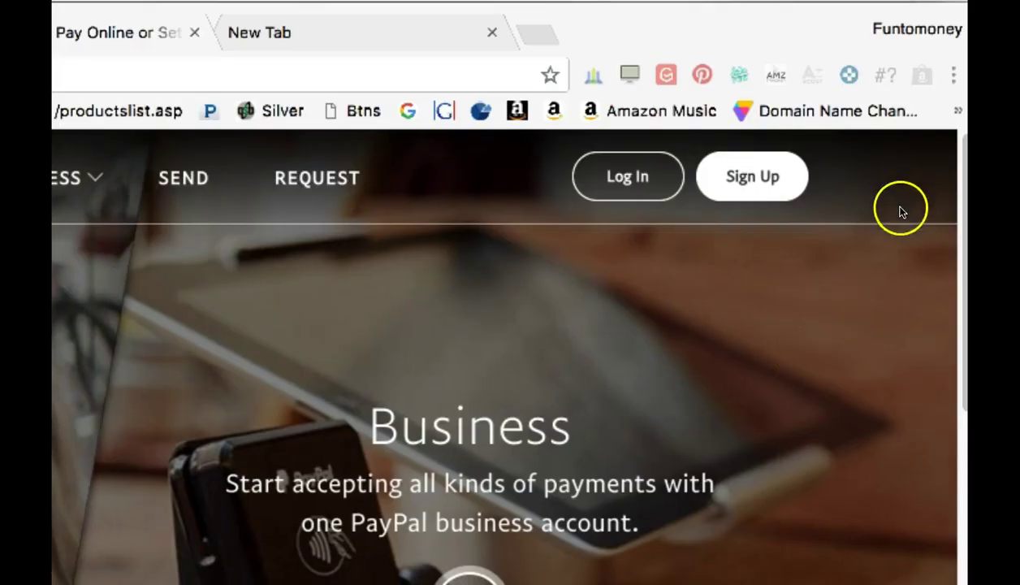
click(959, 77)
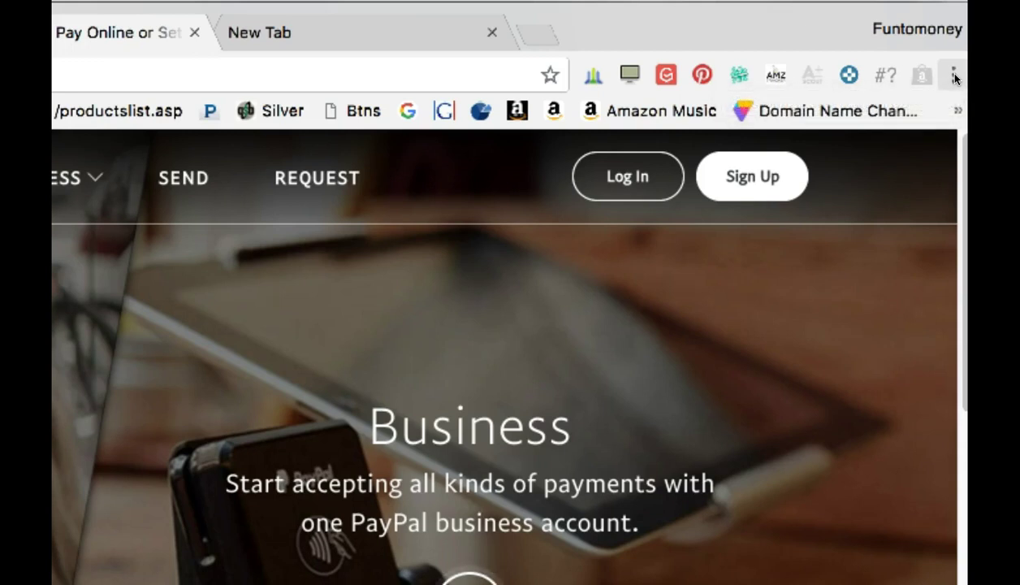
click(921, 76)
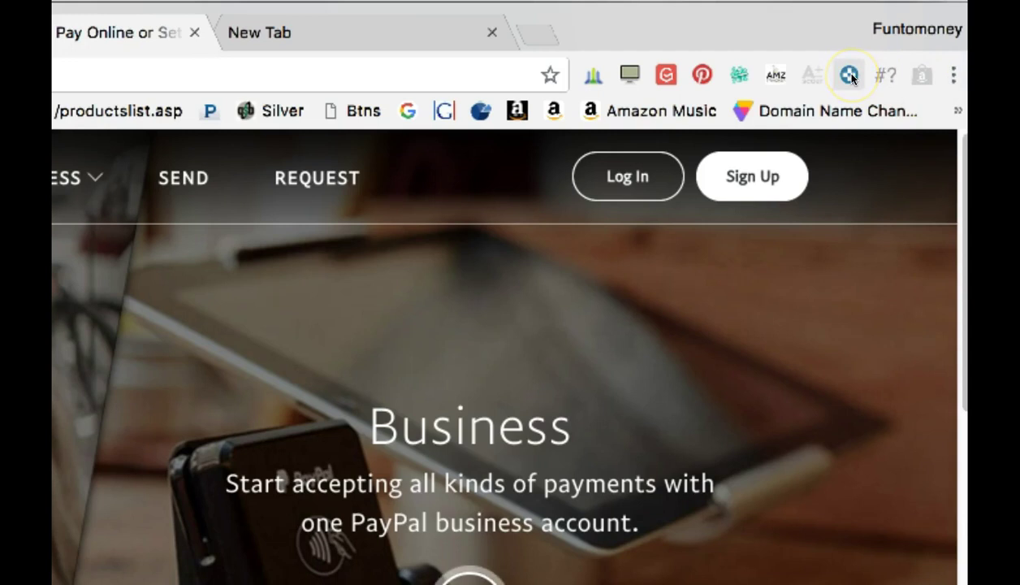
click(884, 76)
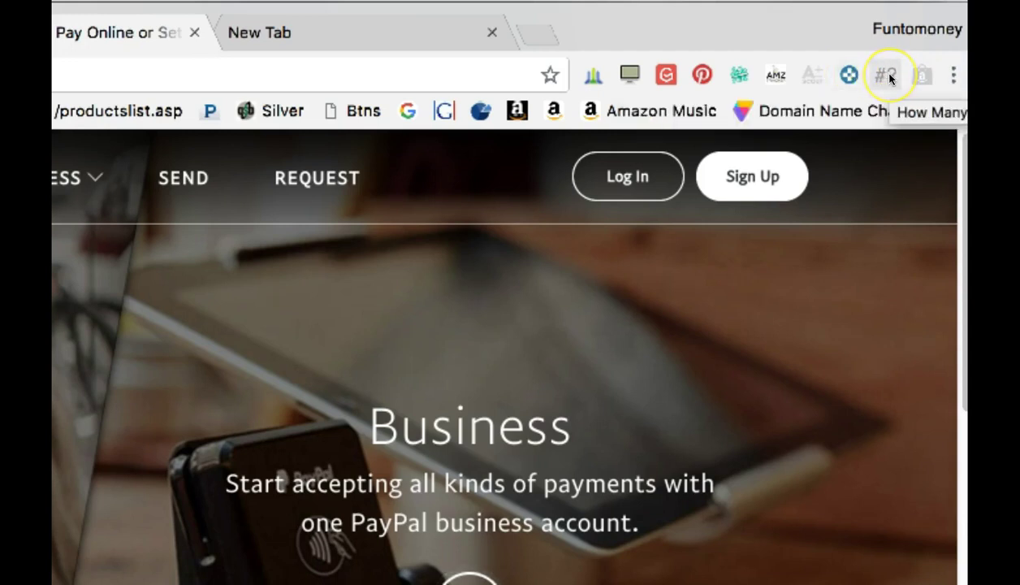
click(924, 76)
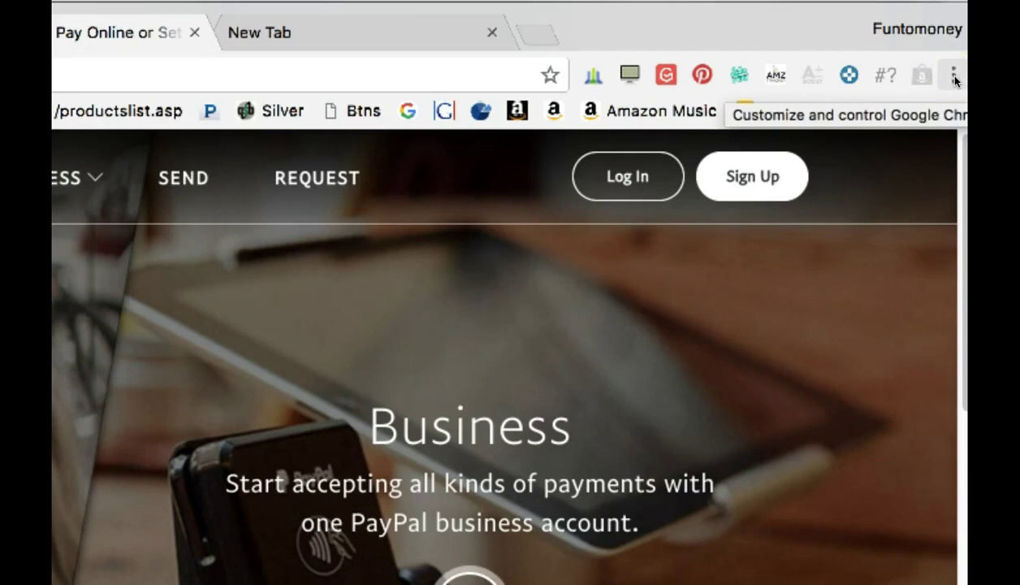
Dismiss the calendar notification covering the browser's options and bring those options up again.
click(955, 76)
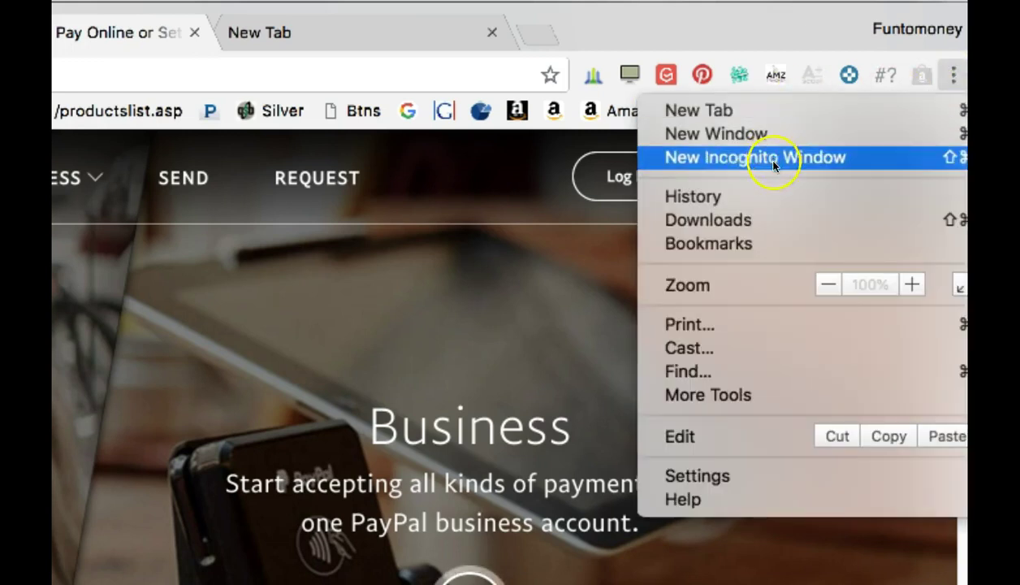
mouse_move(731, 196)
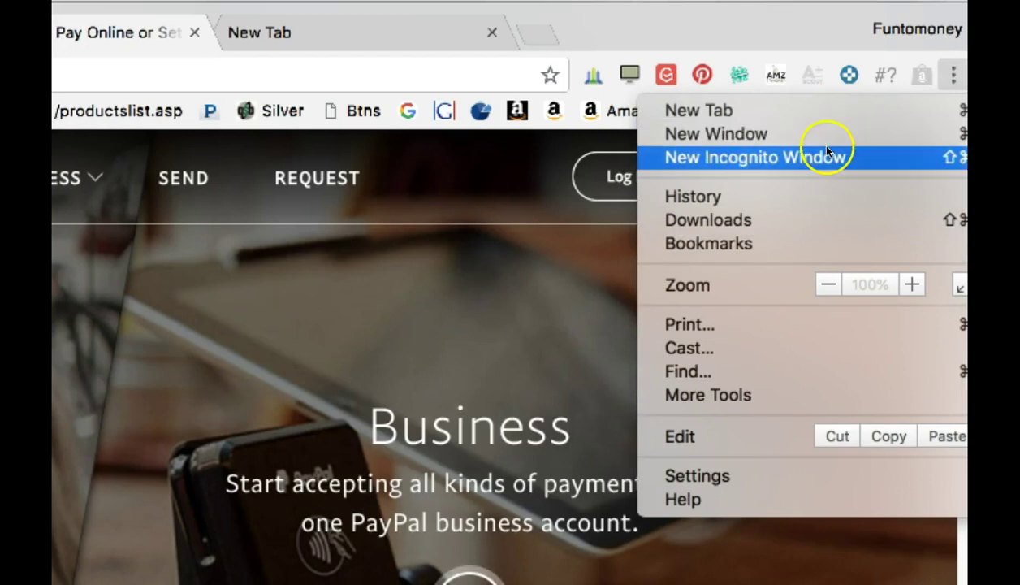
mouse_move(820, 203)
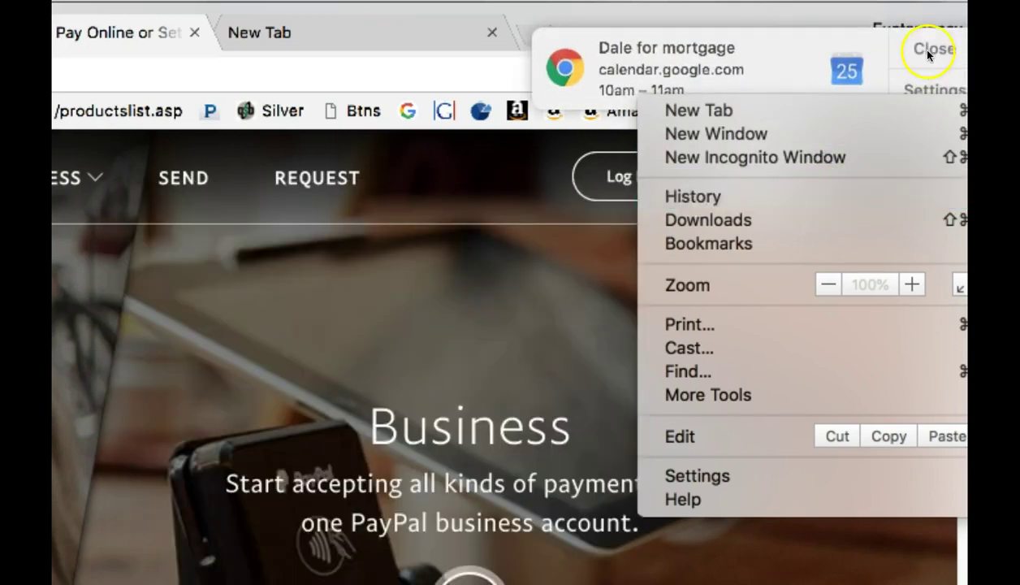
click(932, 49)
click(951, 80)
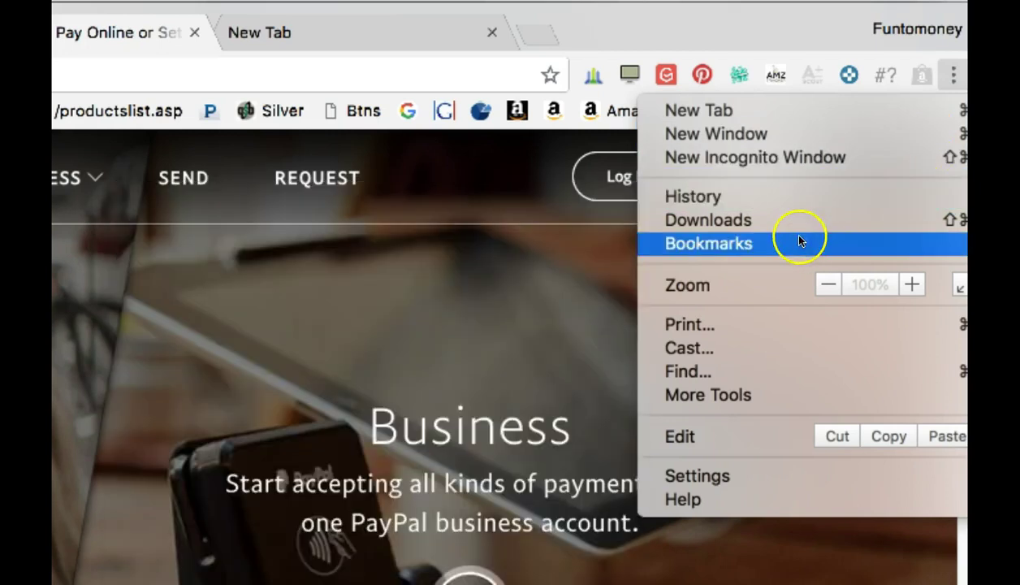
Look up the Show Bookmarks Bar option among the browser's bookmark settings.
mouse_move(730, 243)
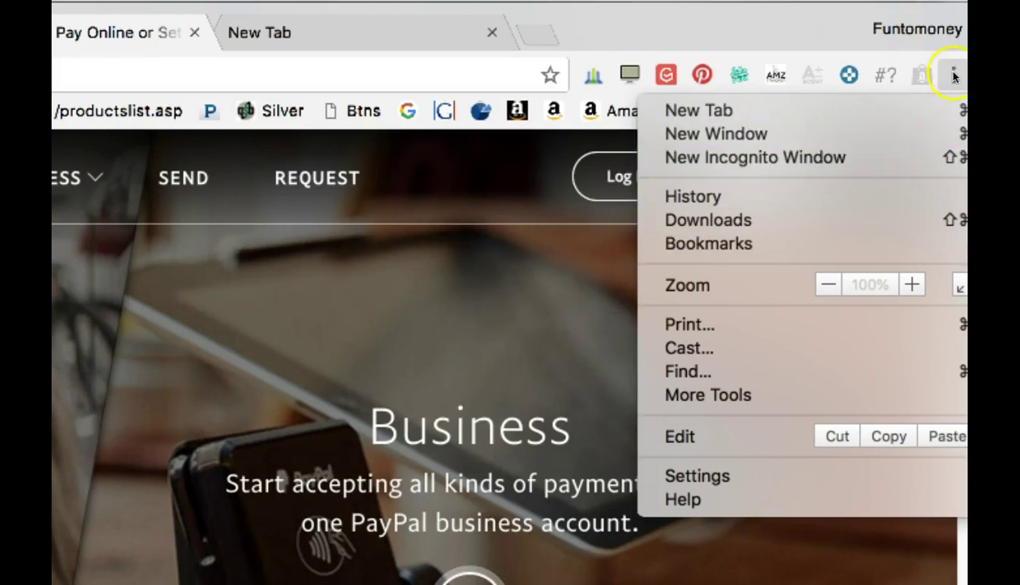
click(953, 75)
click(953, 76)
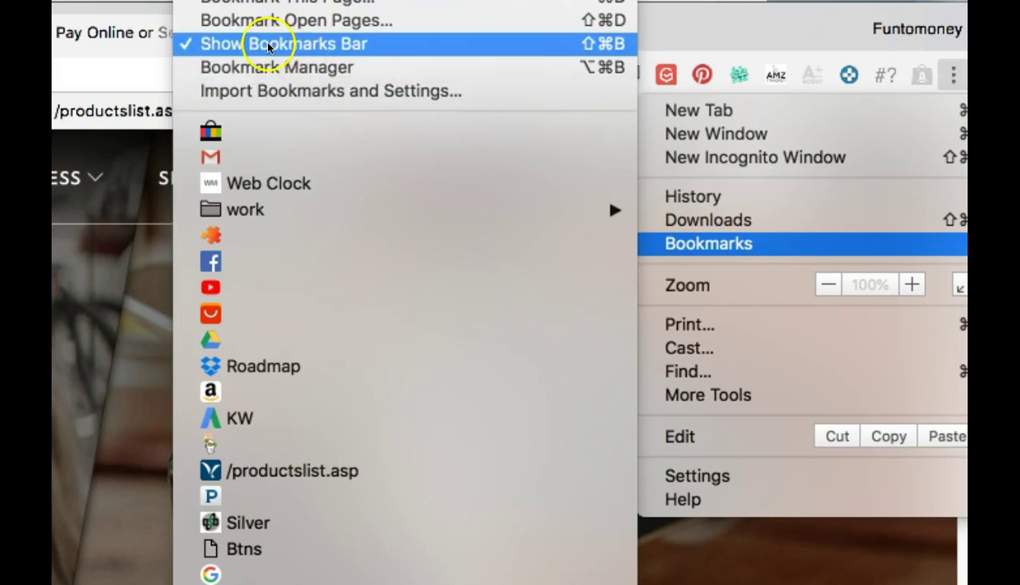
click(242, 50)
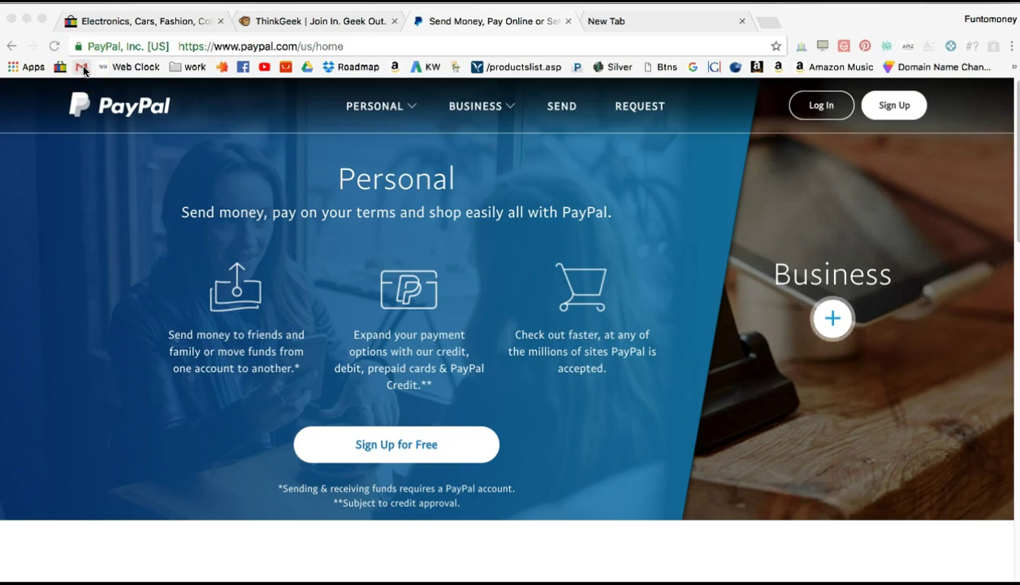
Return to the PayPal home page from the blank new page and bookmark it.
click(673, 23)
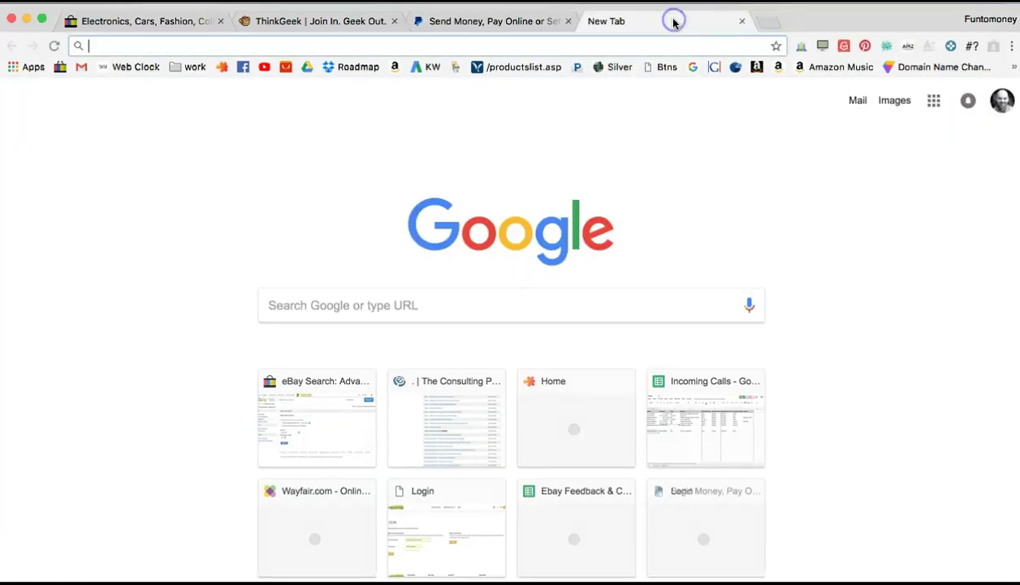
click(475, 20)
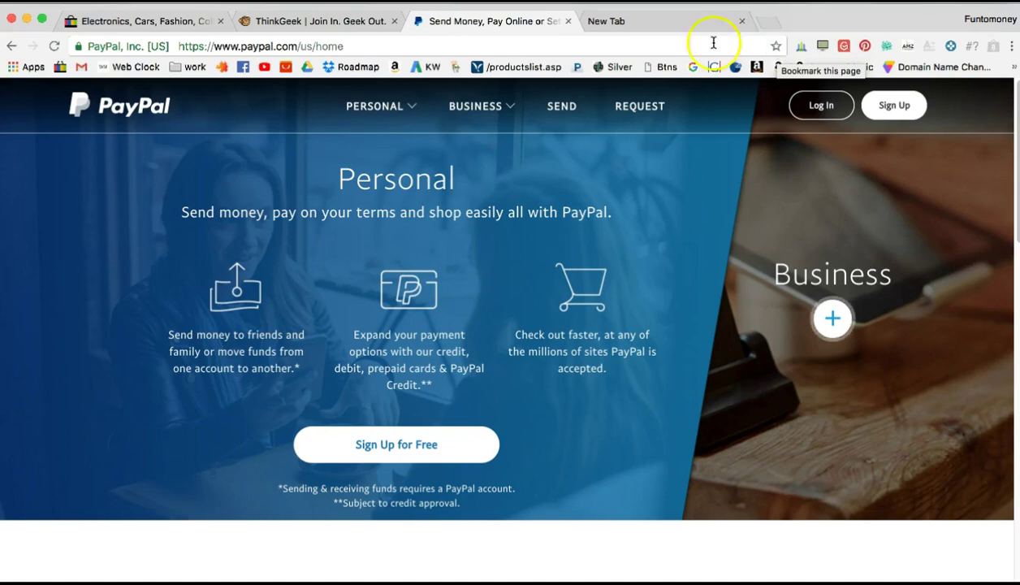
click(775, 47)
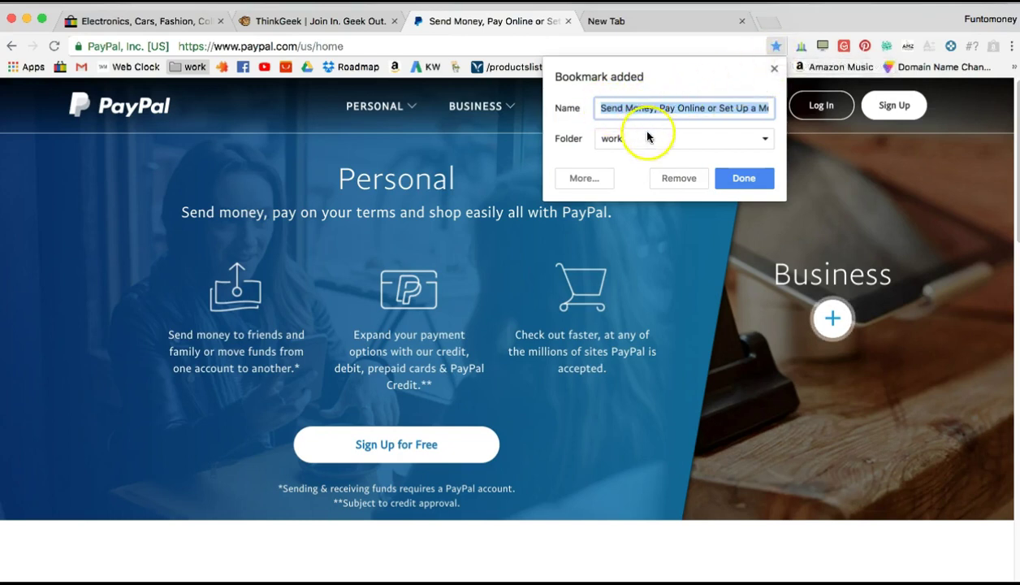
Select Bookmarks Bar as another folder for the PayPal bookmark and discard the edit.
click(767, 140)
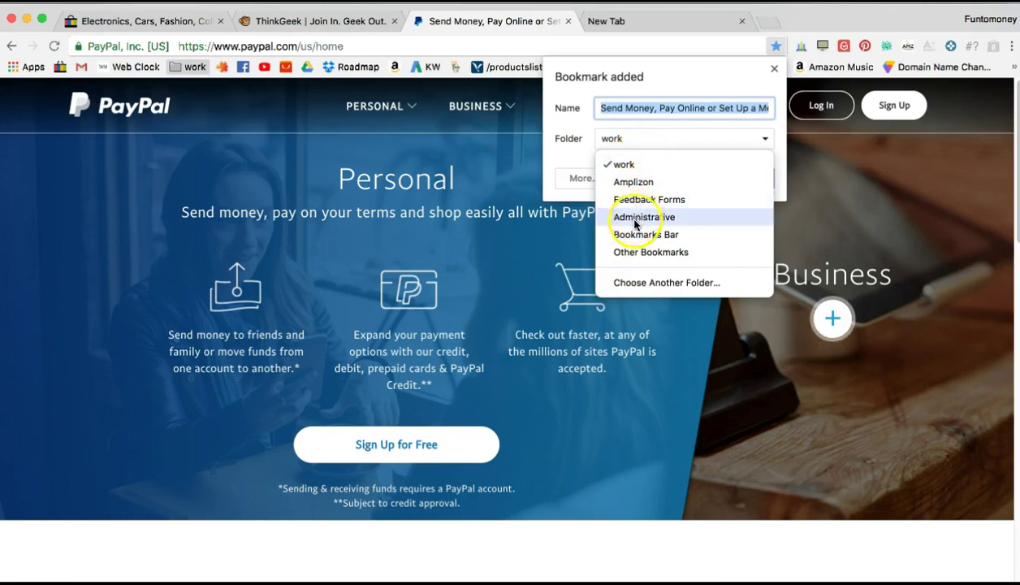
click(658, 286)
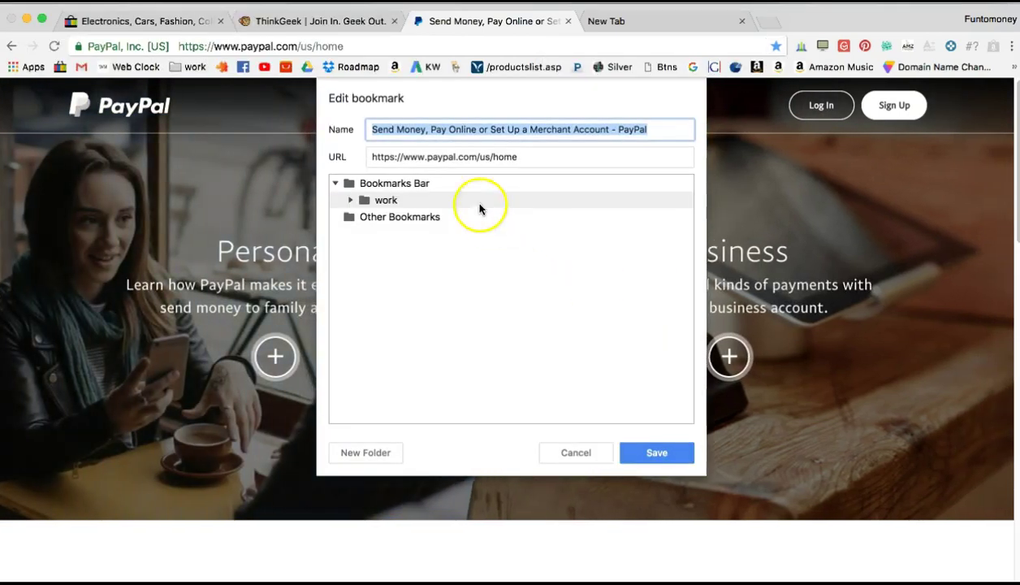
click(381, 184)
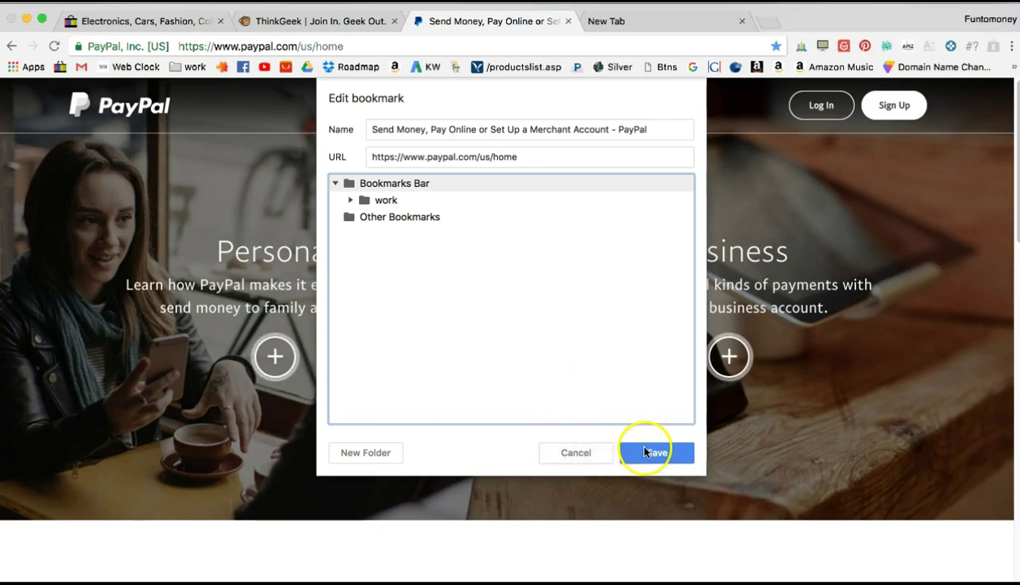
click(579, 453)
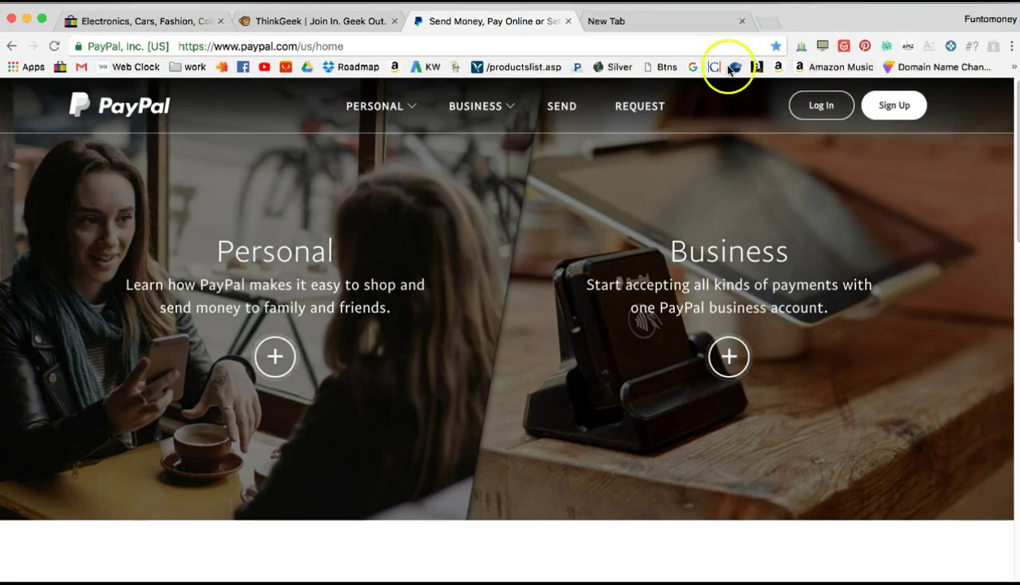
Delete the unlabelled bookmark beside KW, the P icon bookmark and the Silver bookmark from the bookmarks bar.
right_click(457, 68)
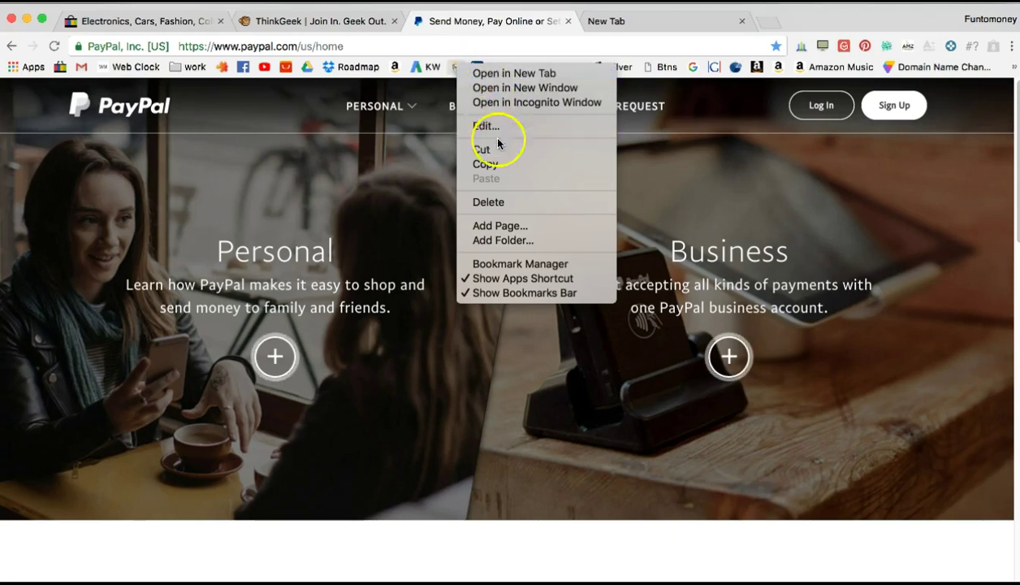
click(492, 203)
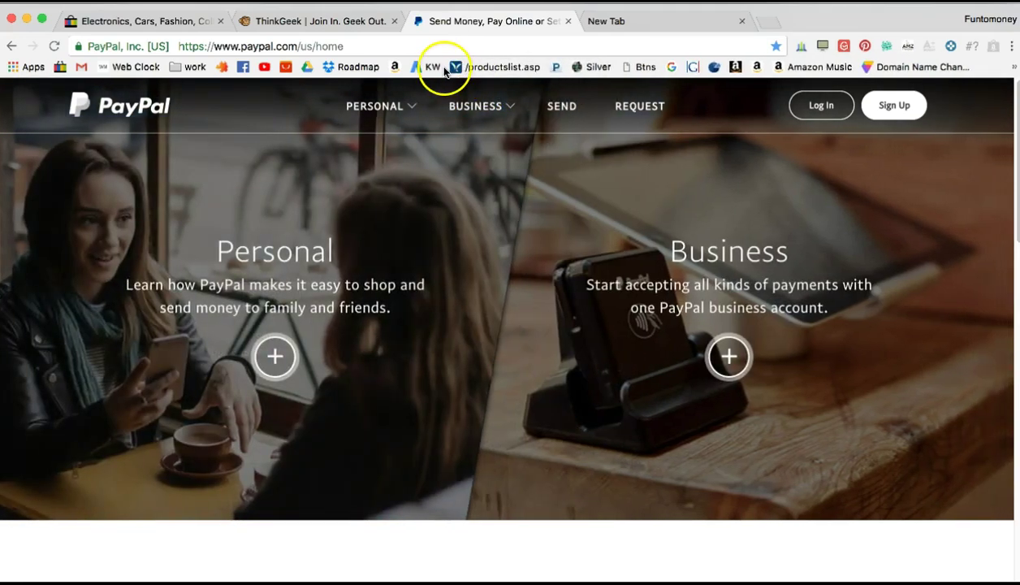
right_click(555, 69)
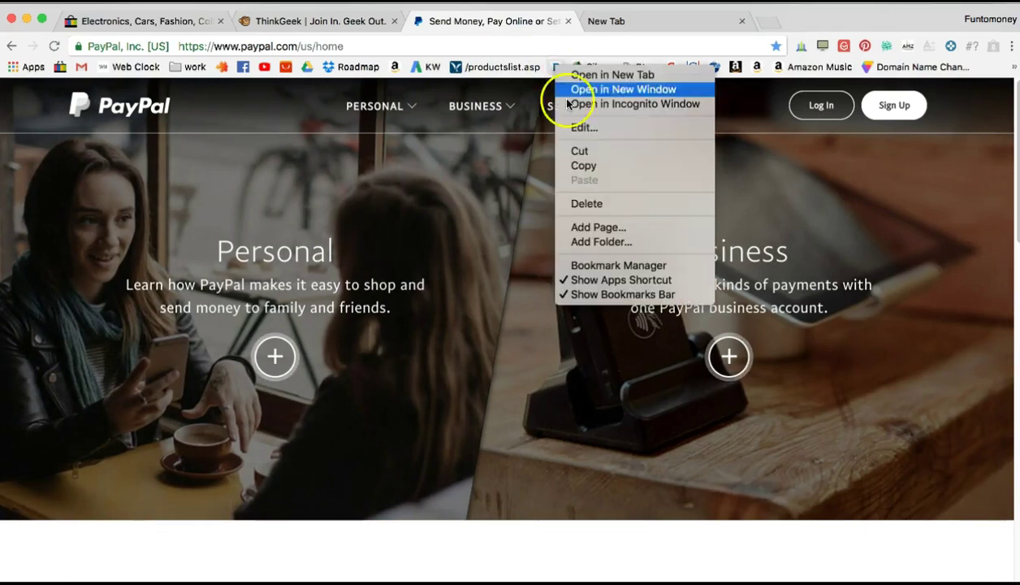
click(597, 205)
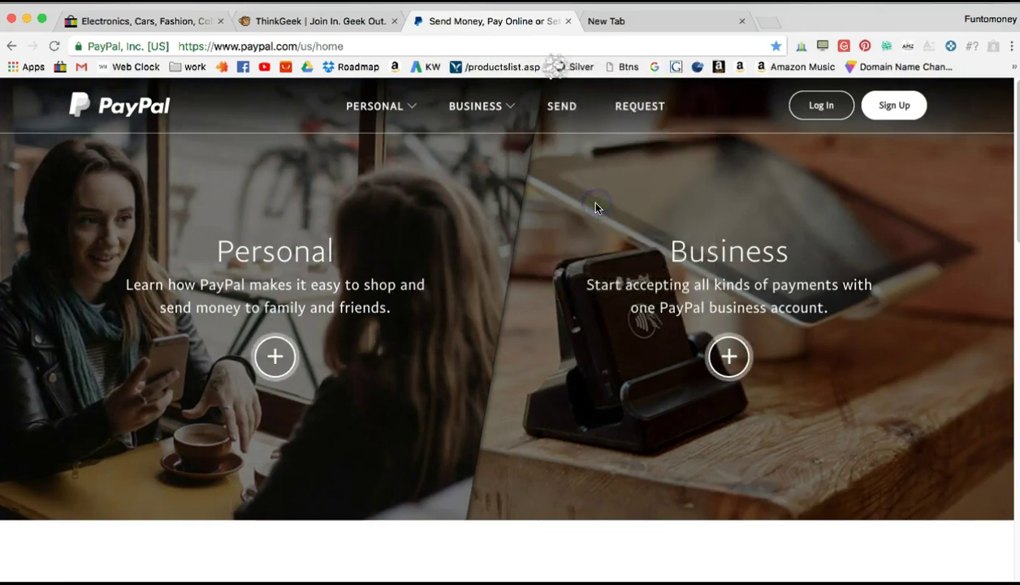
right_click(560, 68)
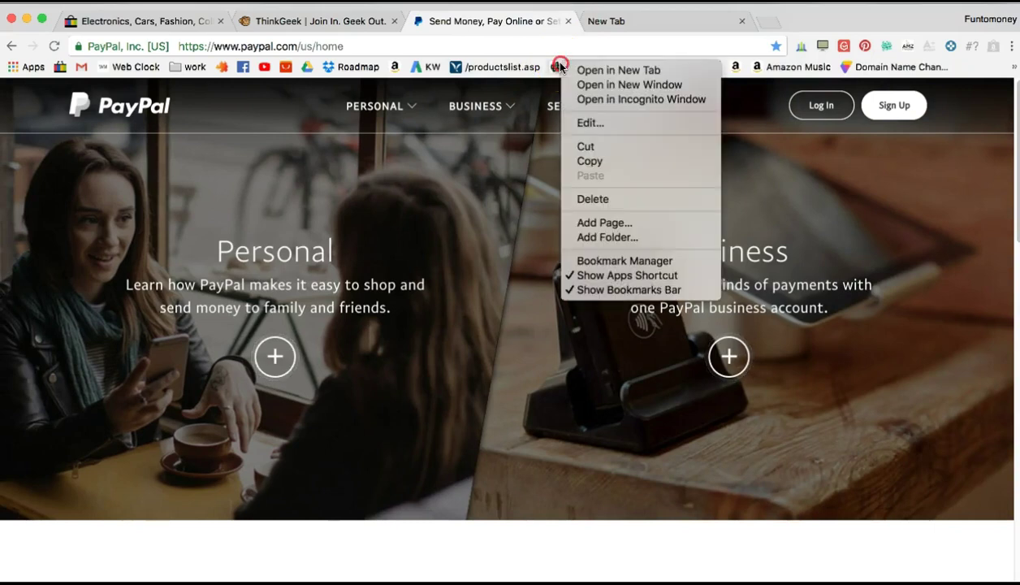
click(600, 200)
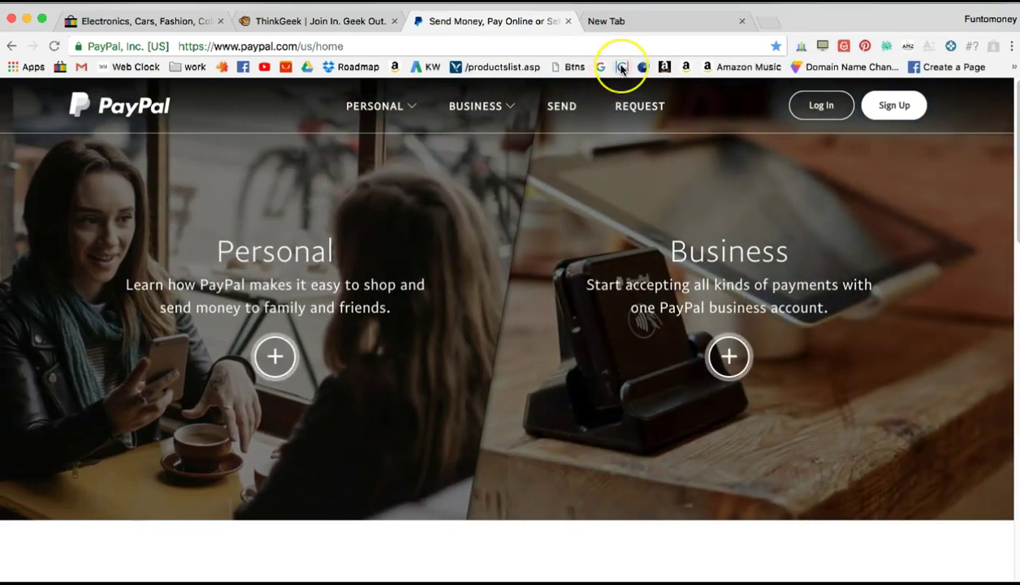
Delete the Amazon Music bookmark and the unlabelled Amazon bookmark beside Roadmap.
right_click(706, 69)
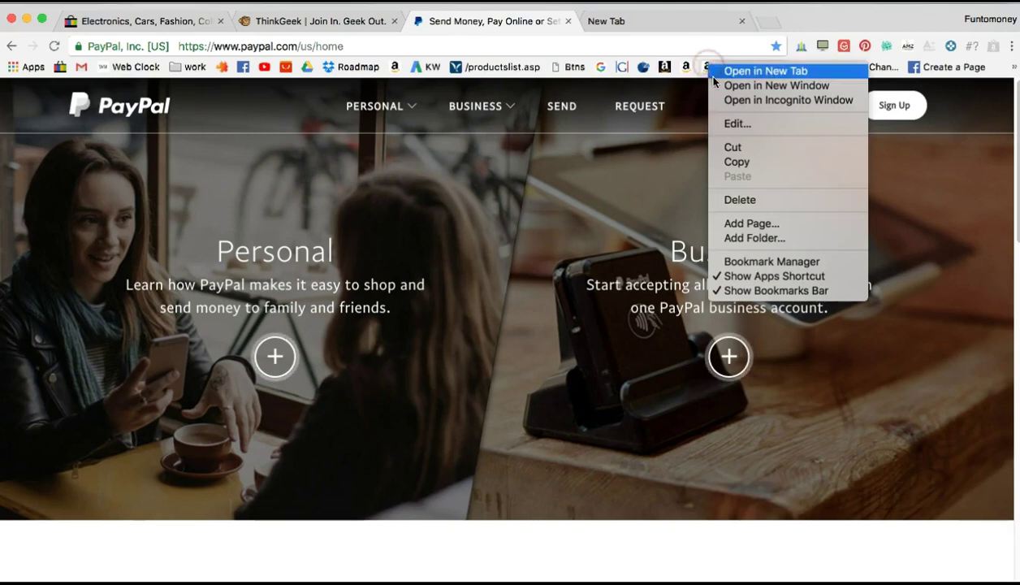
click(740, 201)
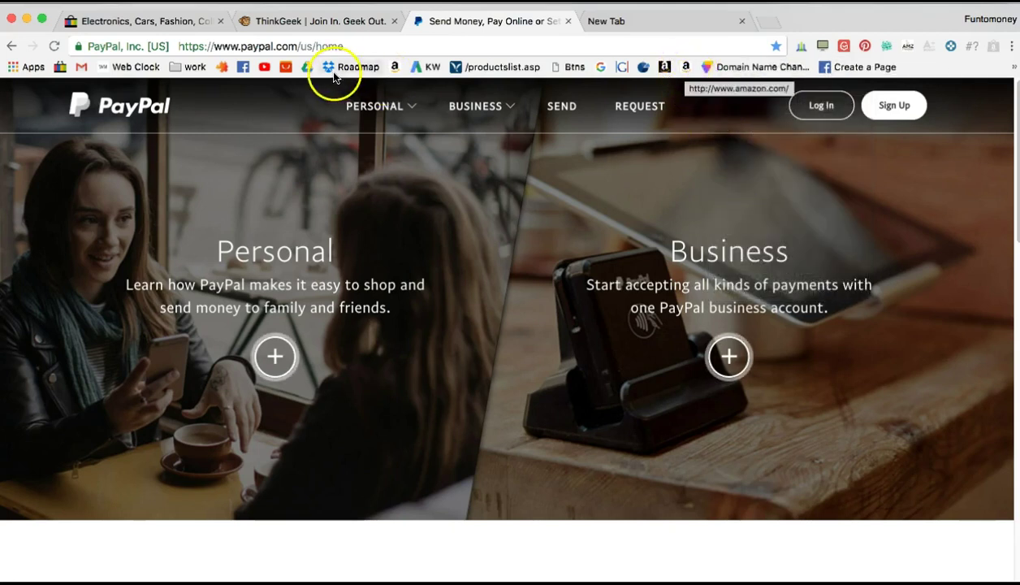
mouse_move(396, 68)
mouse_down()
mouse_move(626, 64)
mouse_move(376, 62)
mouse_move(394, 67)
mouse_up()
right_click(393, 66)
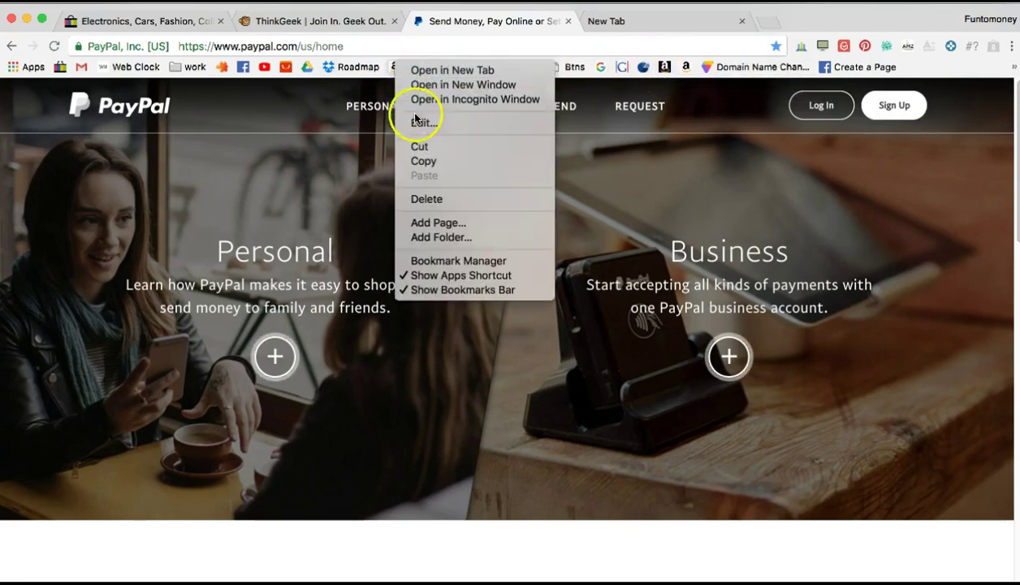
click(439, 199)
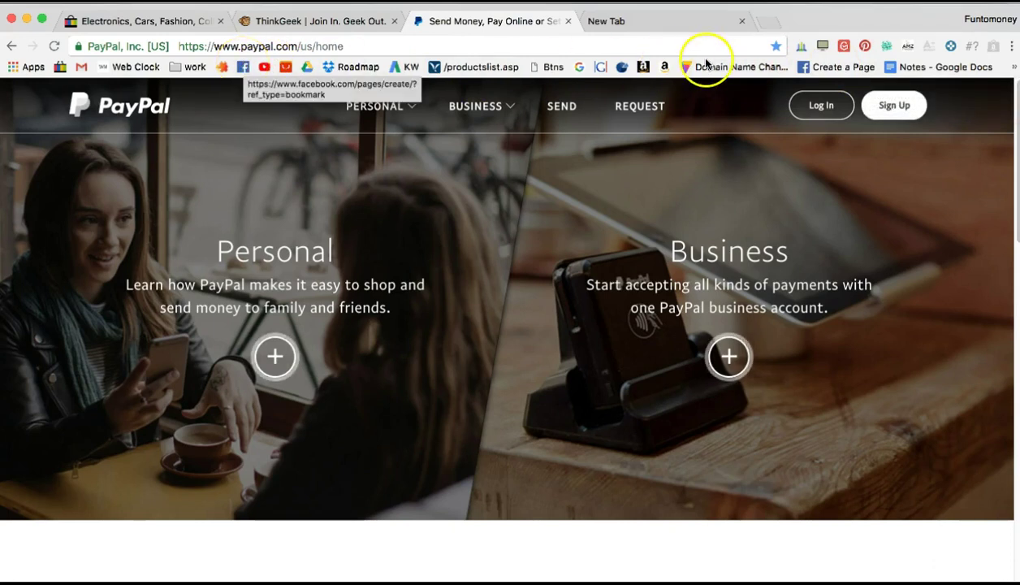
Delete the Create a Page bookmark and the "Domain Name Chan..." bookmark from the bookmarks bar.
right_click(821, 67)
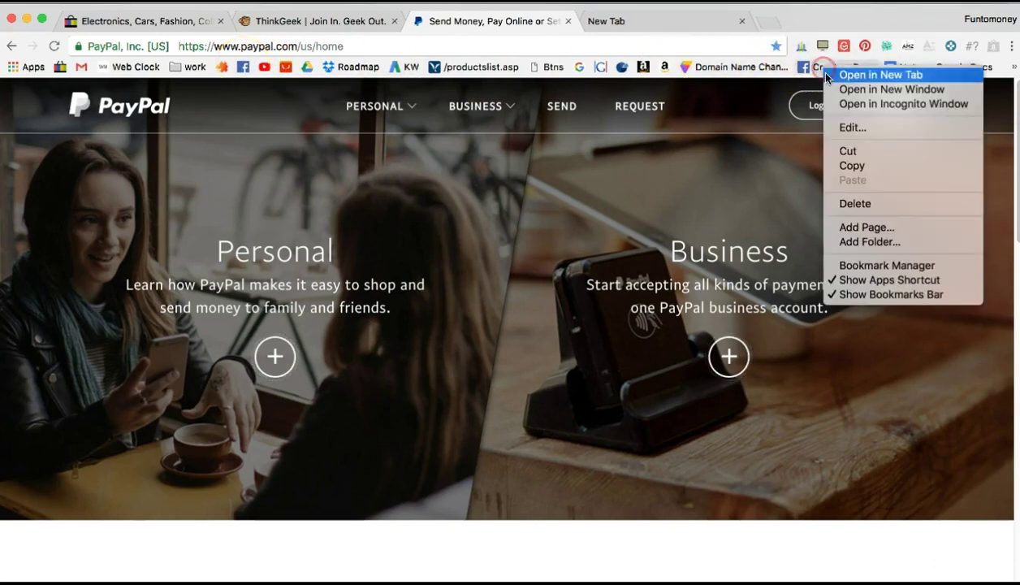
click(845, 203)
right_click(716, 71)
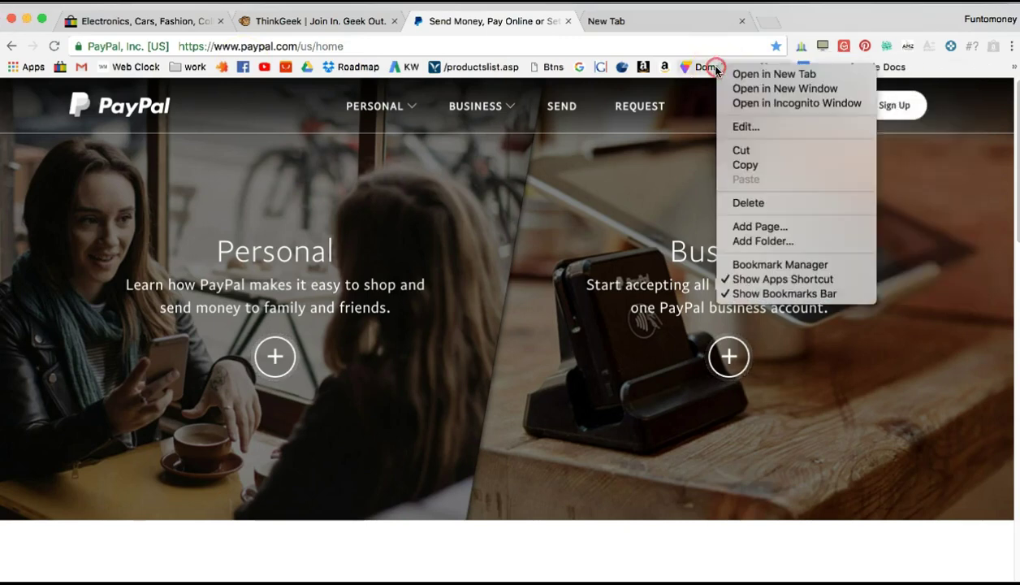
click(748, 202)
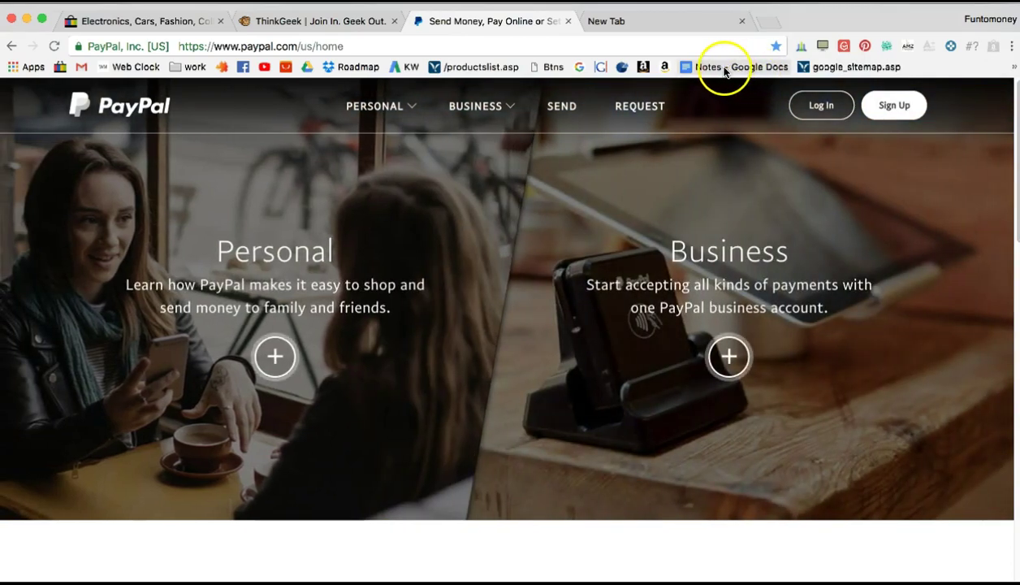
Delete the "Notes - Google Docs", google_sitemap.asp and "Domain Transfer In..." bookmarks from the bookmarks bar.
right_click(724, 70)
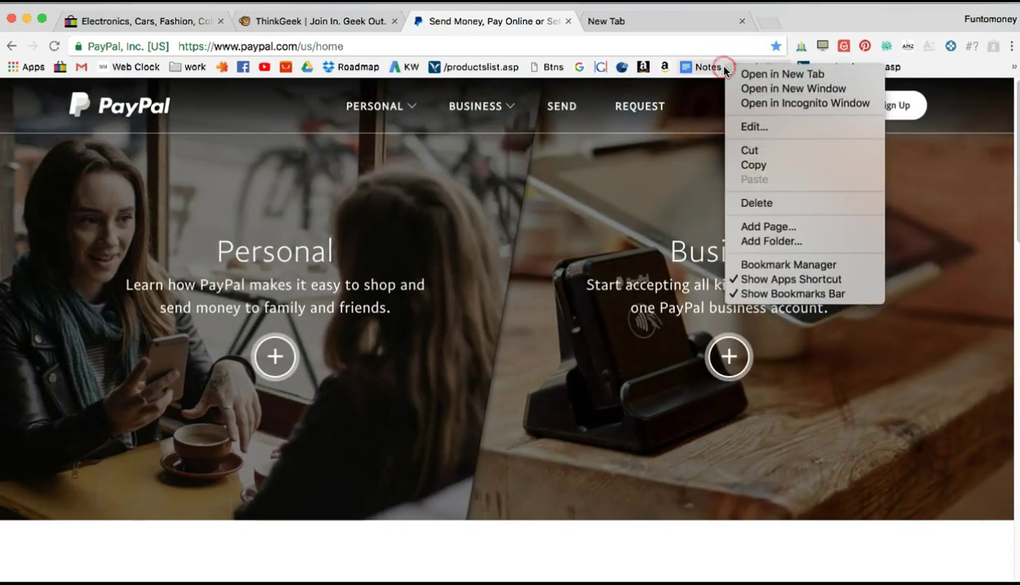
click(768, 203)
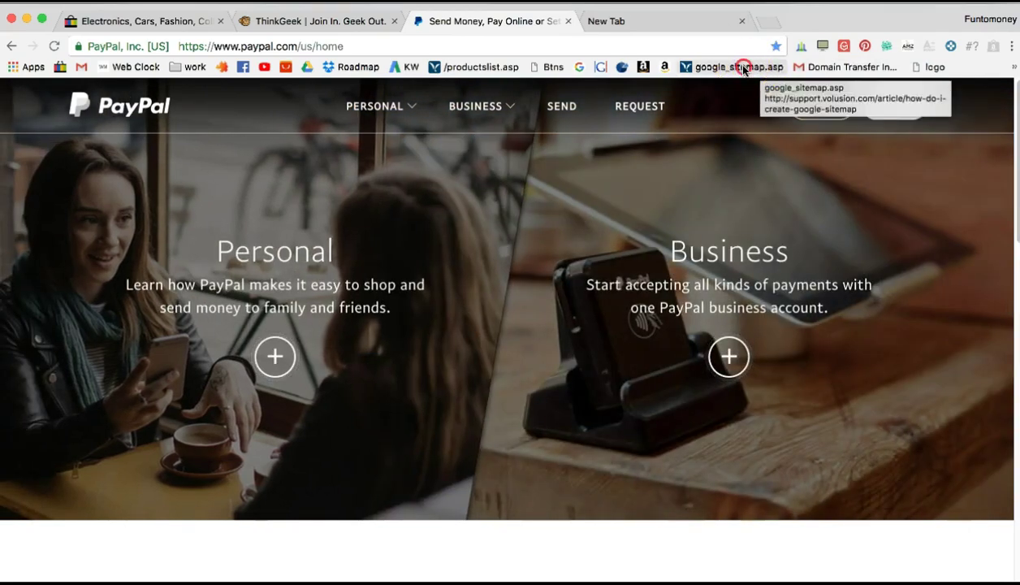
right_click(749, 70)
click(797, 203)
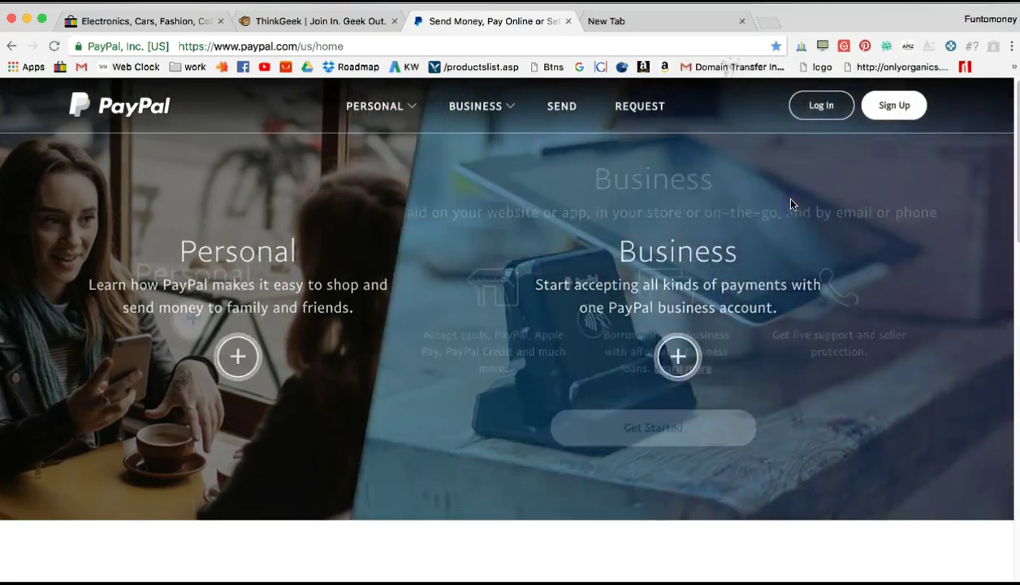
right_click(725, 68)
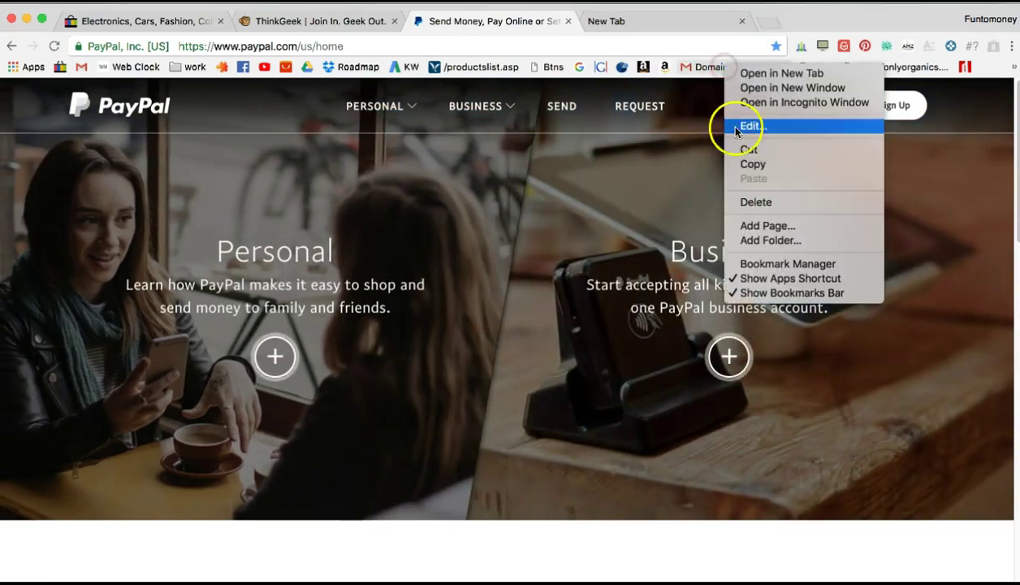
click(756, 202)
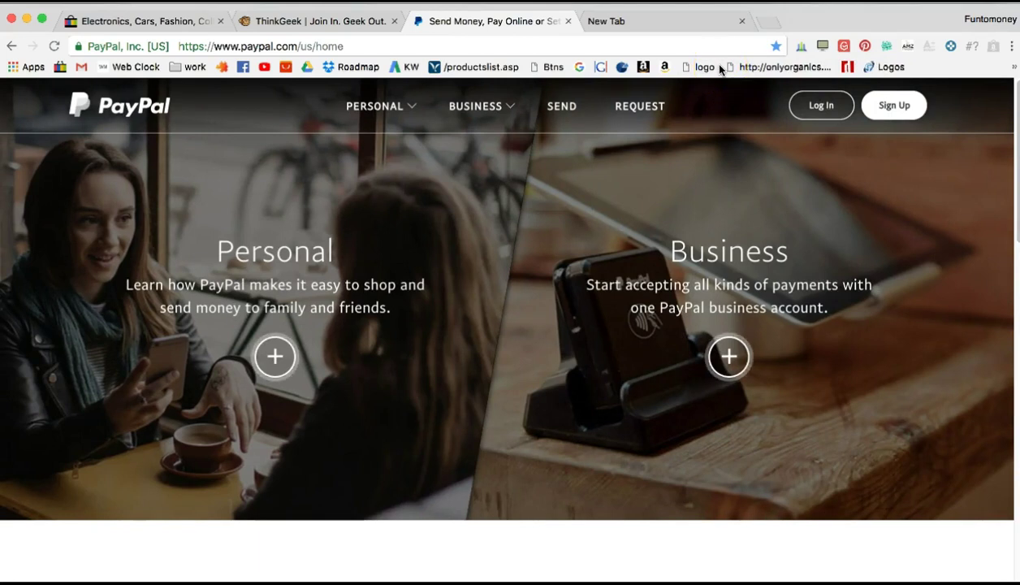
Look through the overflow list of bookmarks that do not fit on the bookmarks bar, and close it.
click(1013, 68)
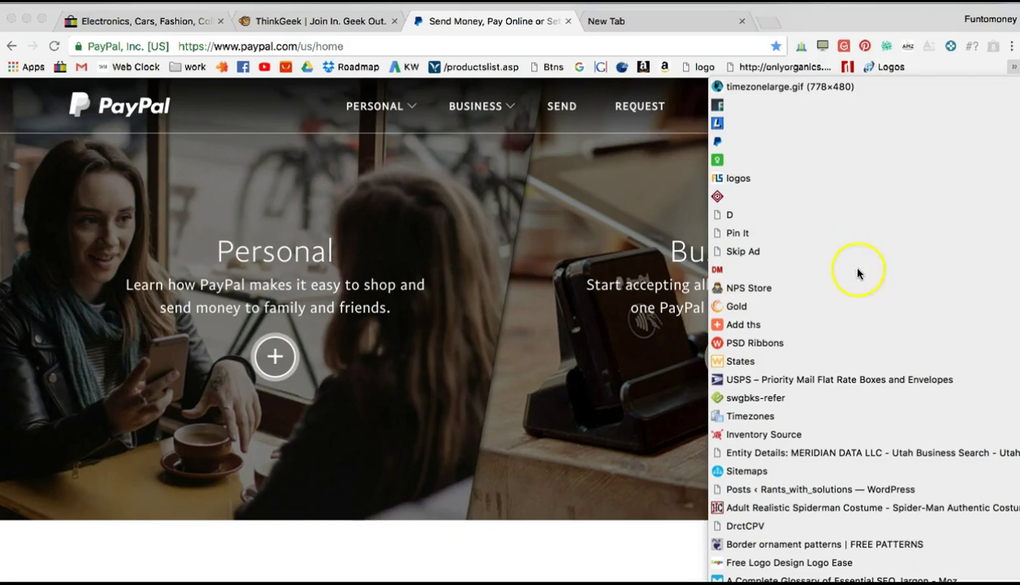
scroll(838, 422, down, 2)
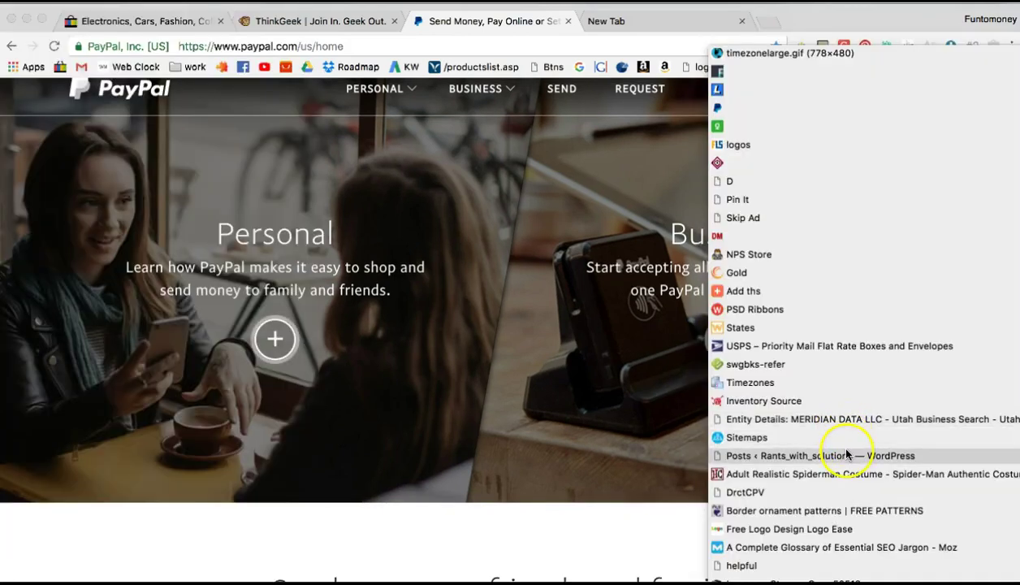
click(670, 47)
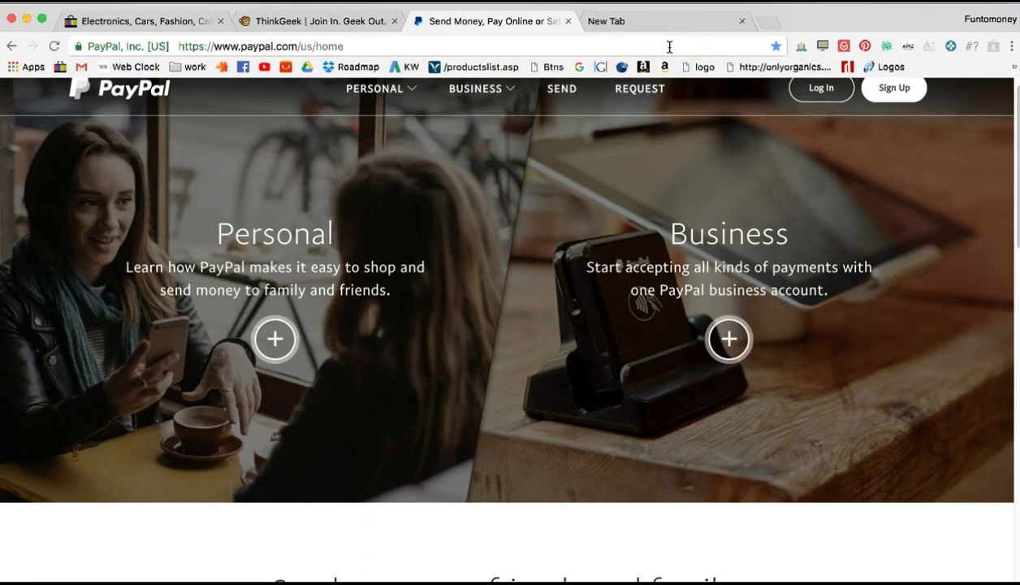
mouse_move(655, 210)
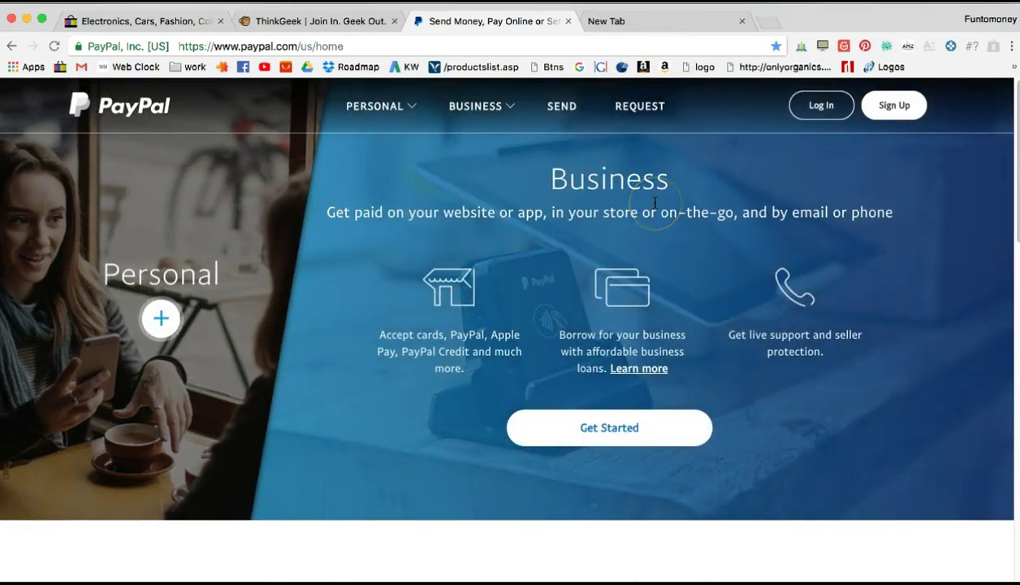